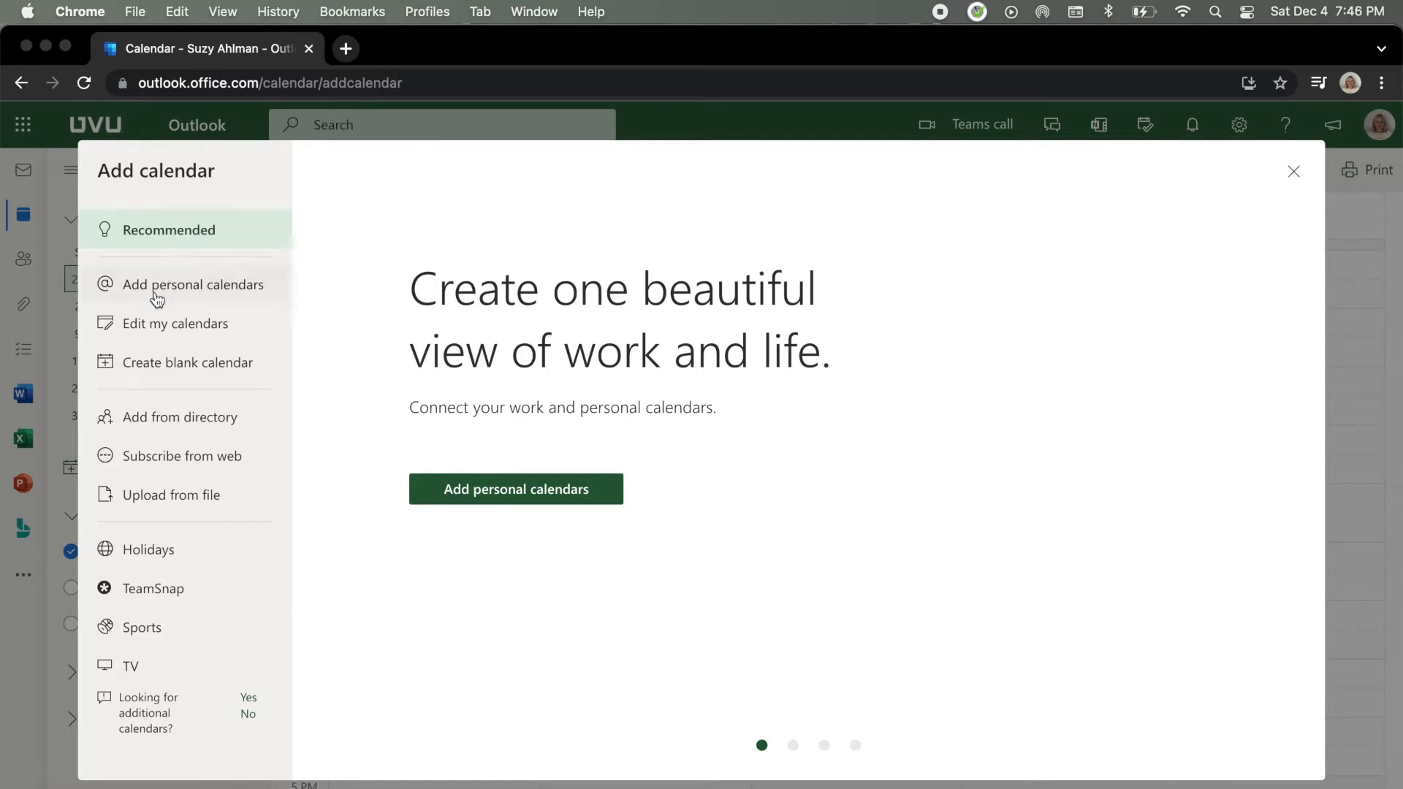
- Create a blank calendar named "Spring 2022" with the green color and graduation cap charm, stored in My calendars
click(178, 380)
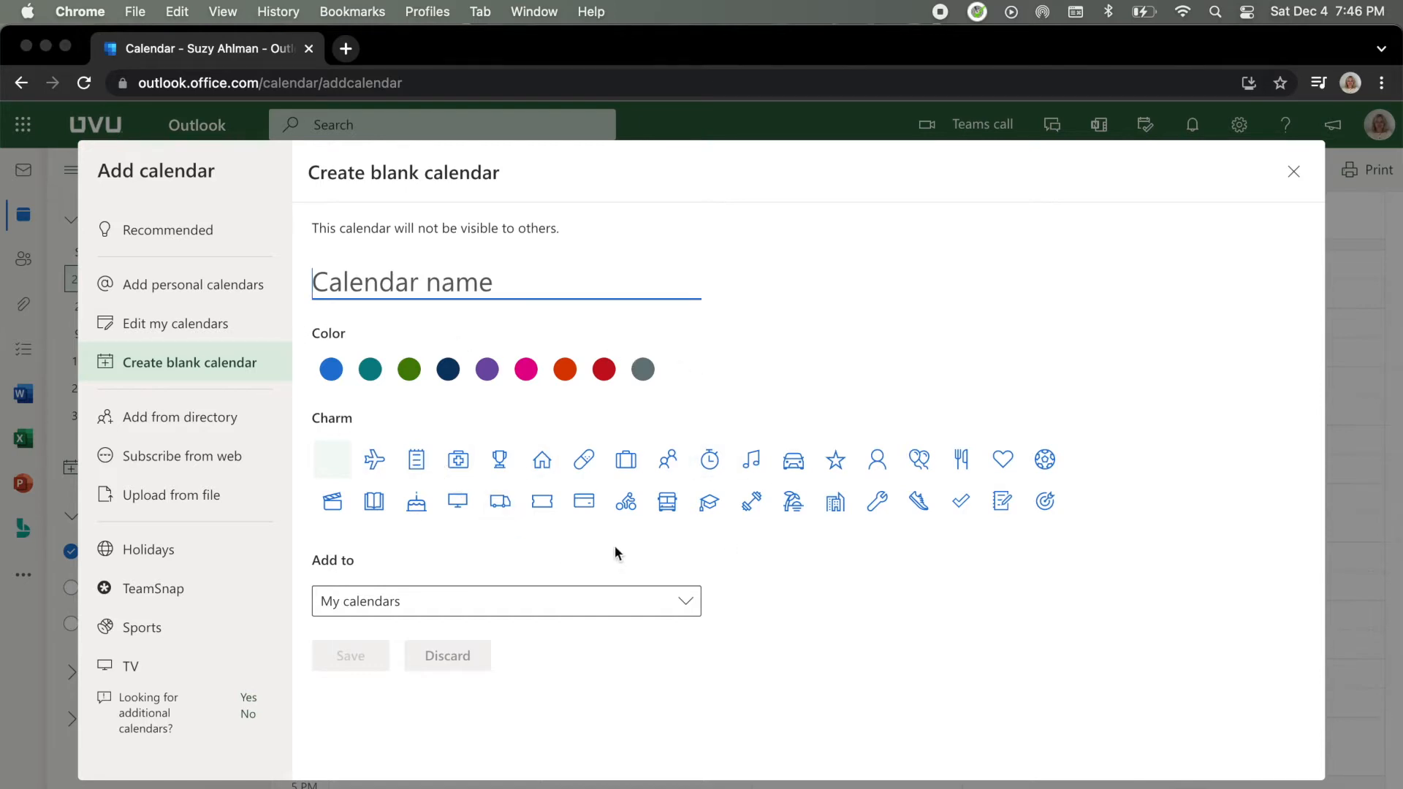
text(Sp)
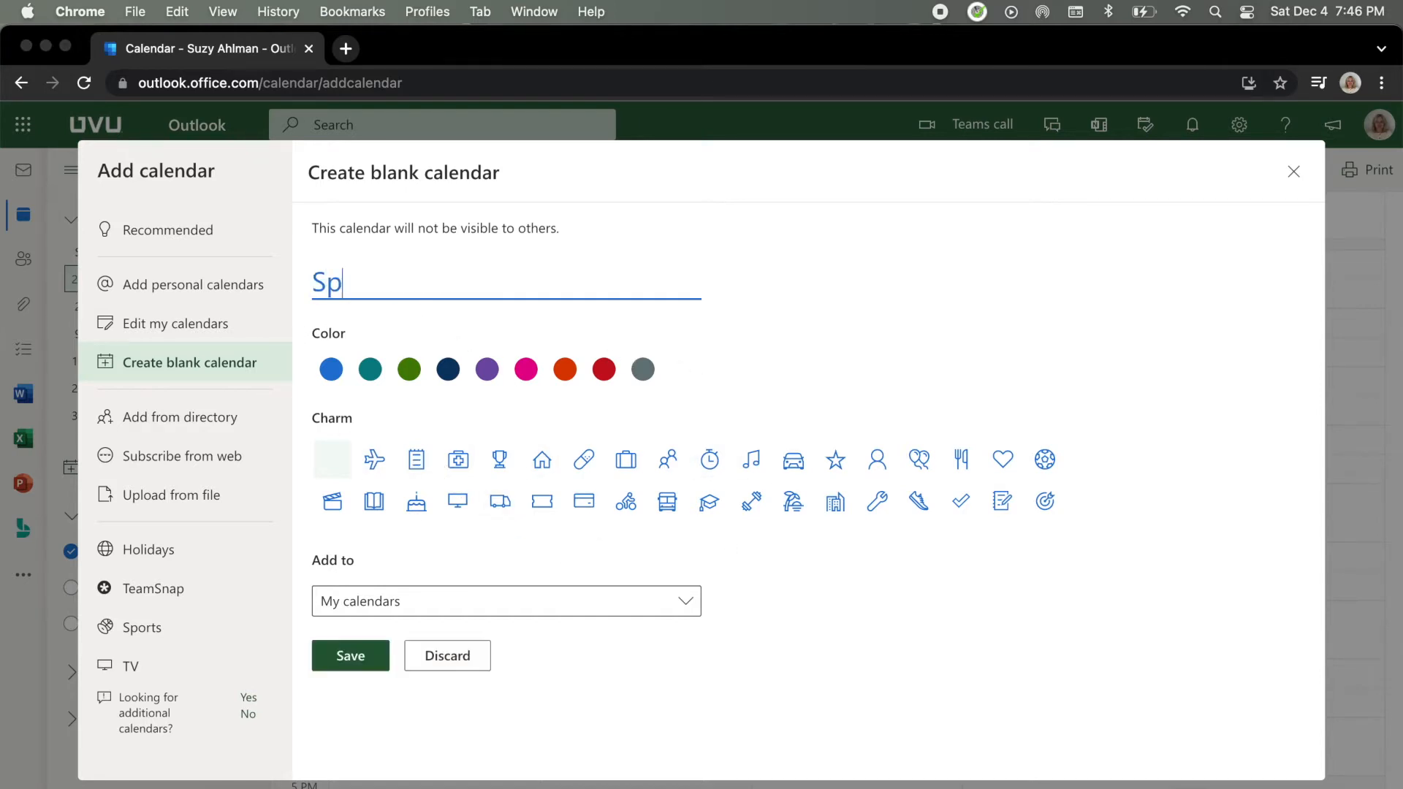
text(ring 2022)
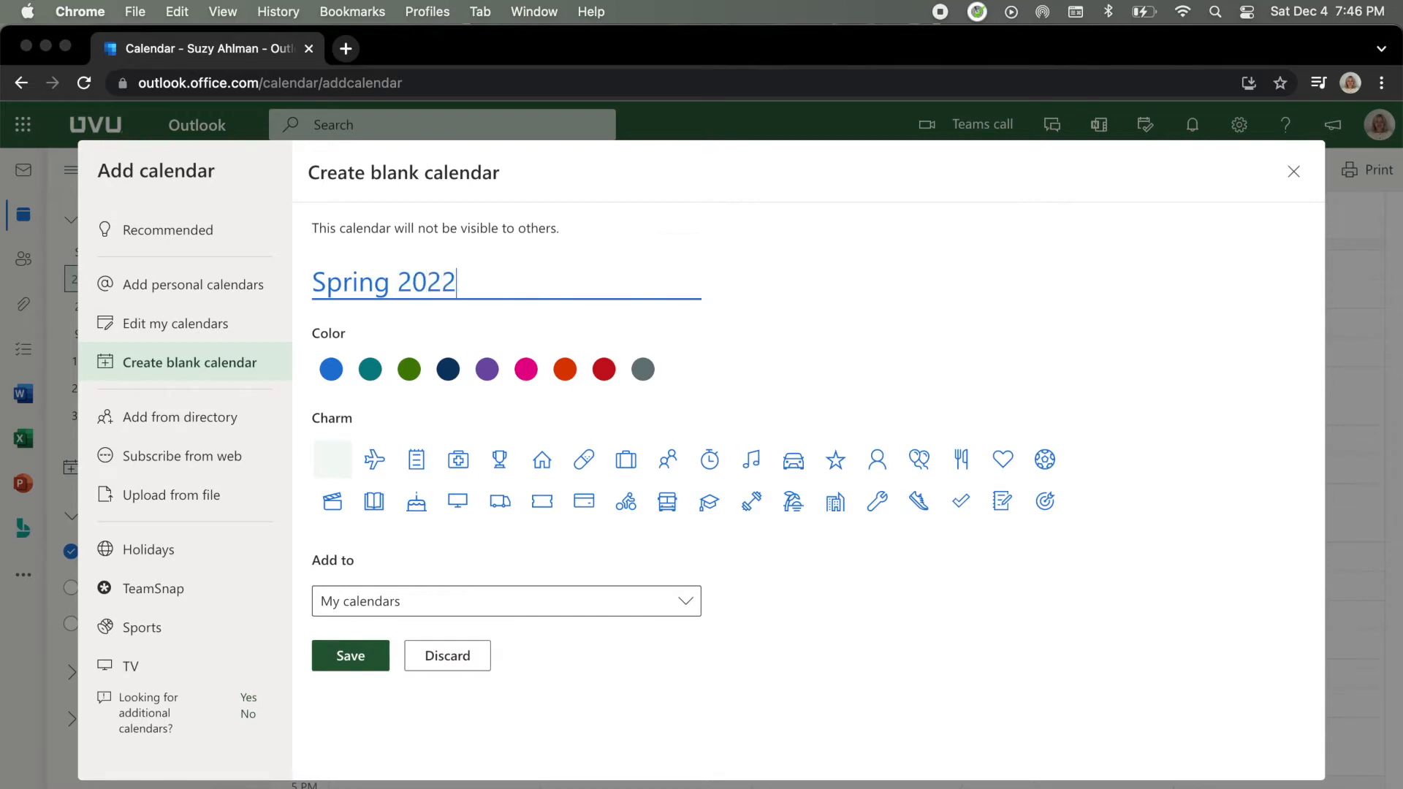
click(410, 373)
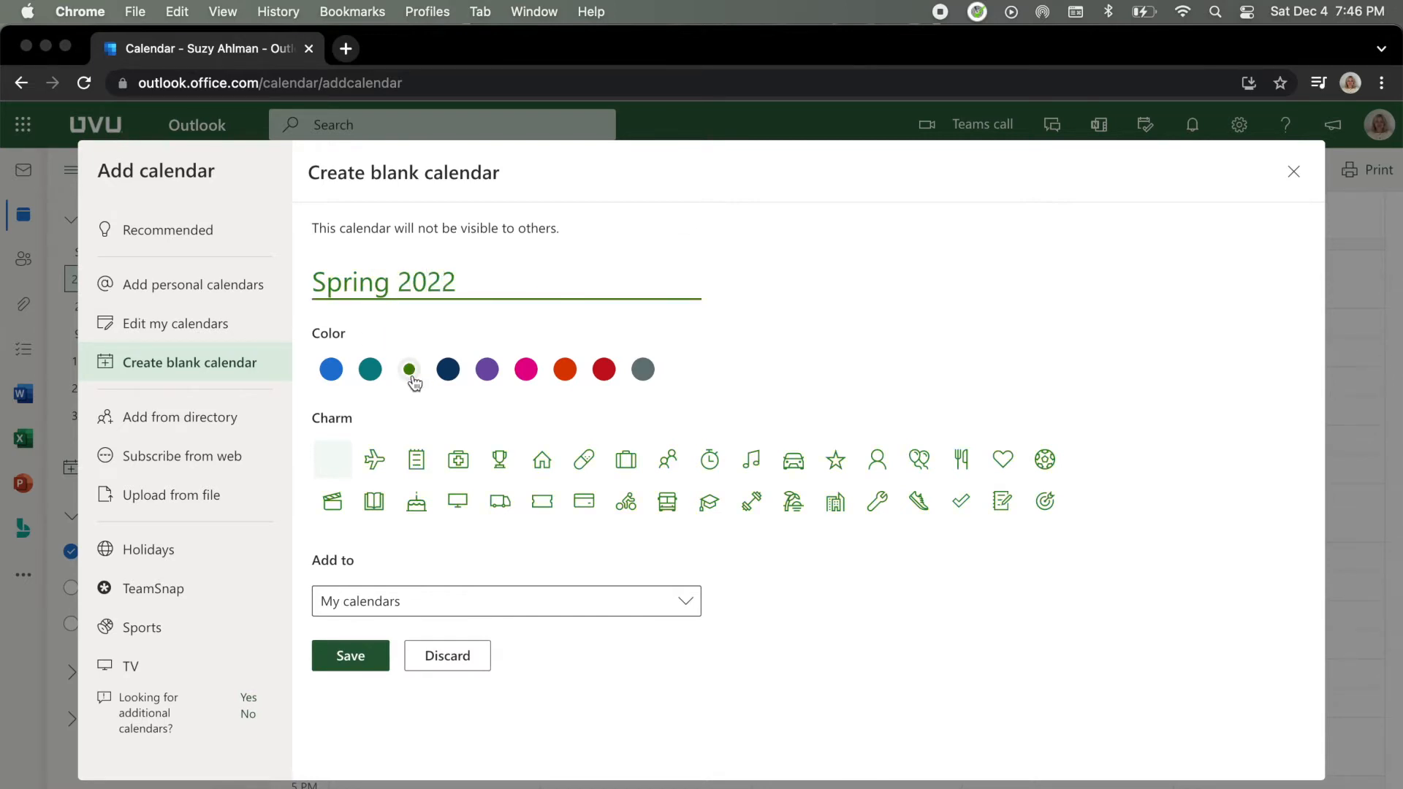
click(711, 508)
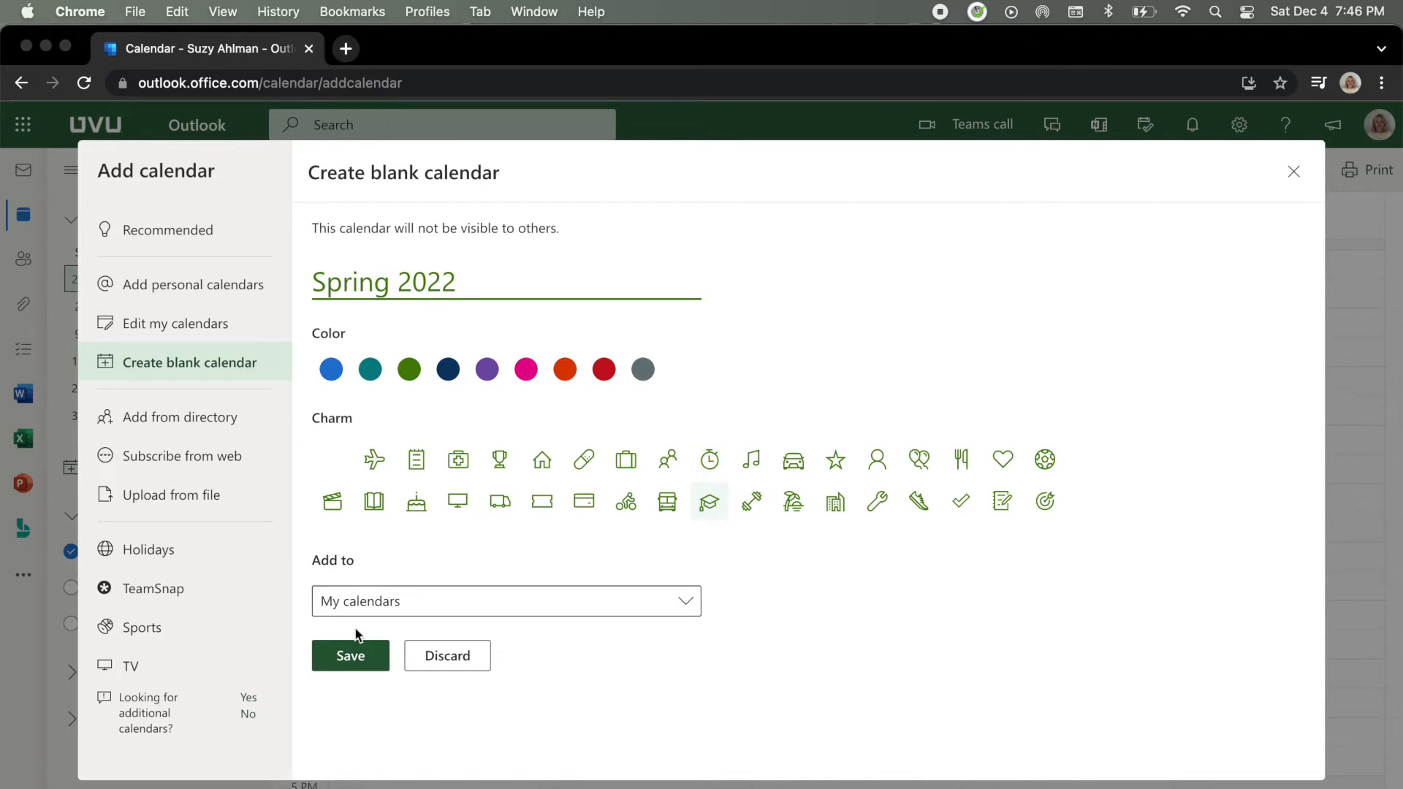
click(351, 669)
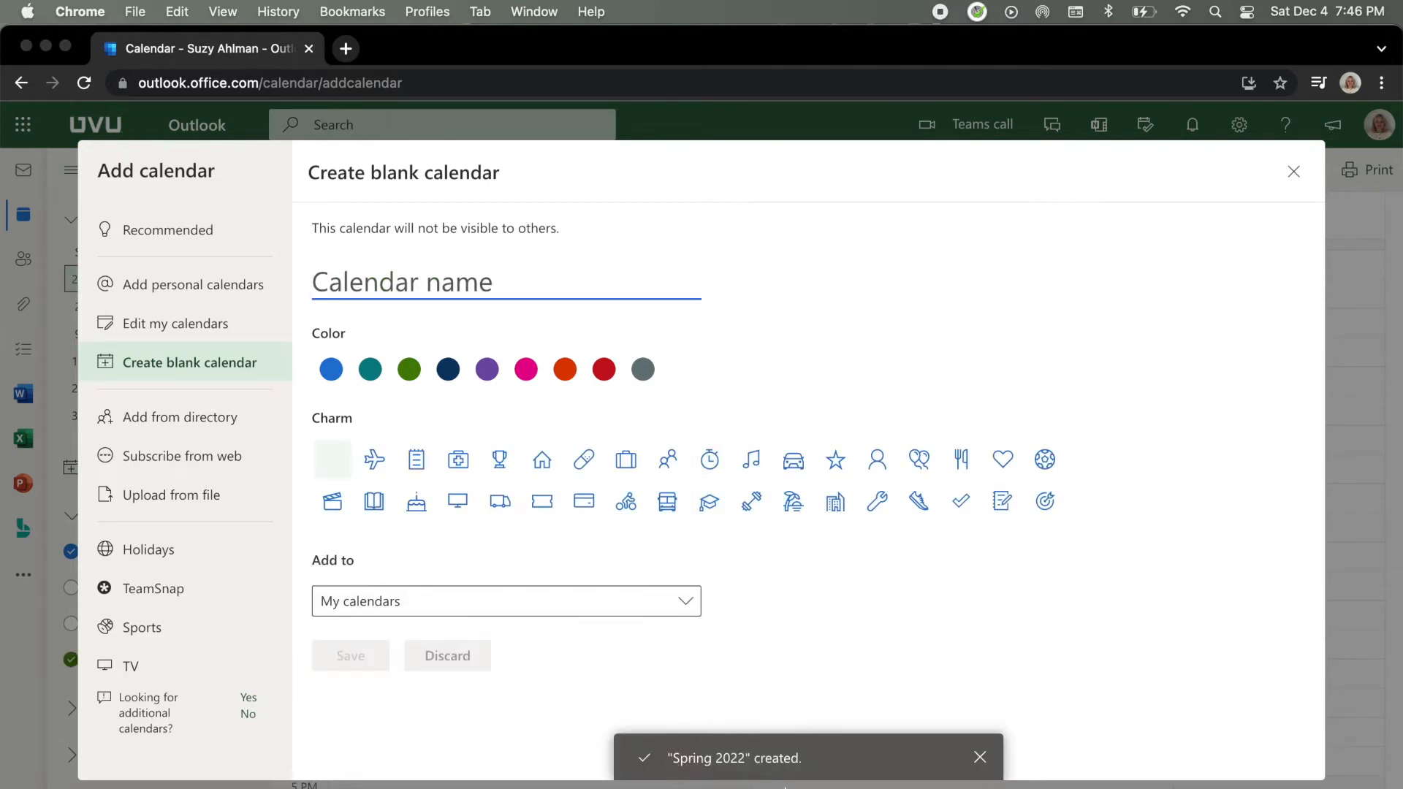
click(1294, 177)
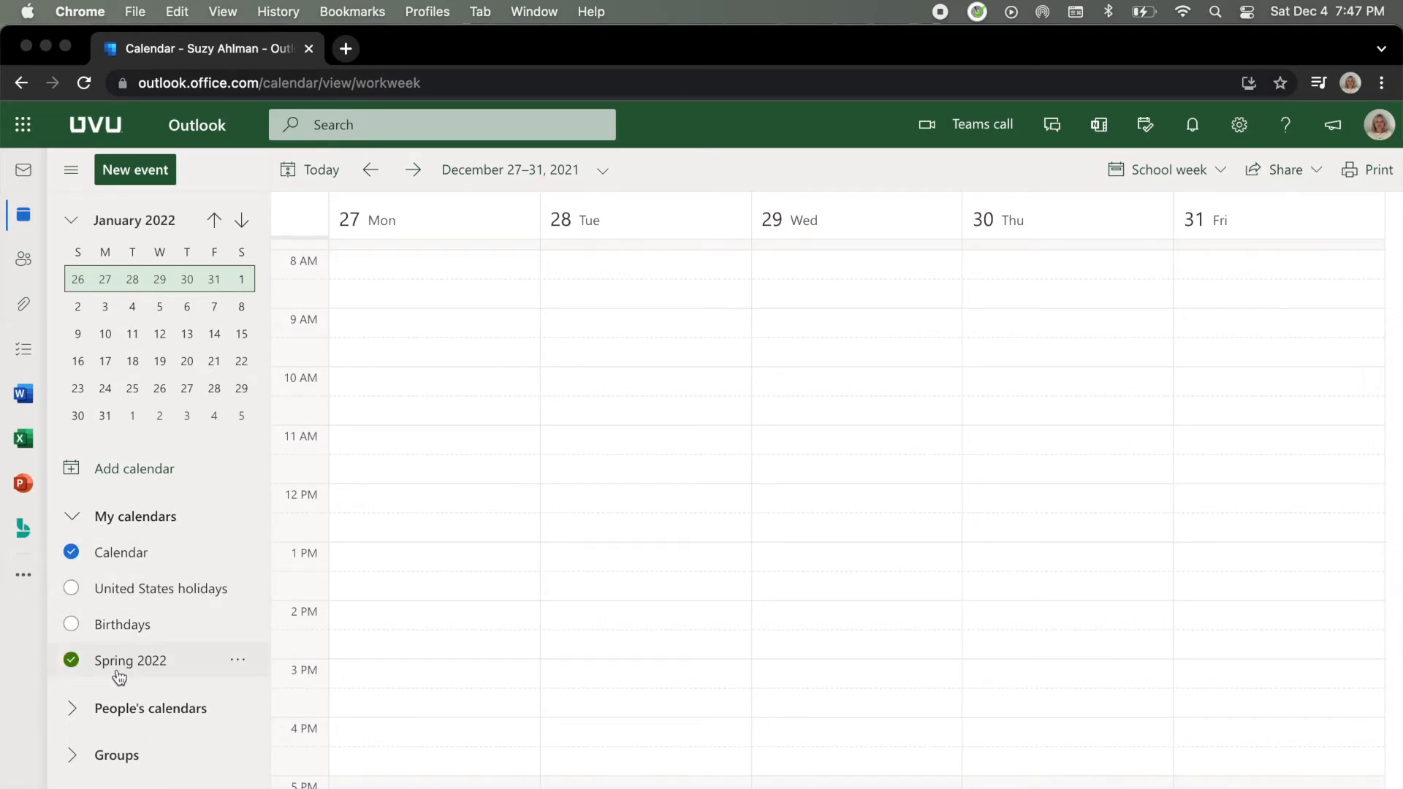
- Hide the default Calendar from view and start a new event titled "Career Development" in the Spring 2022 calendar
click(71, 552)
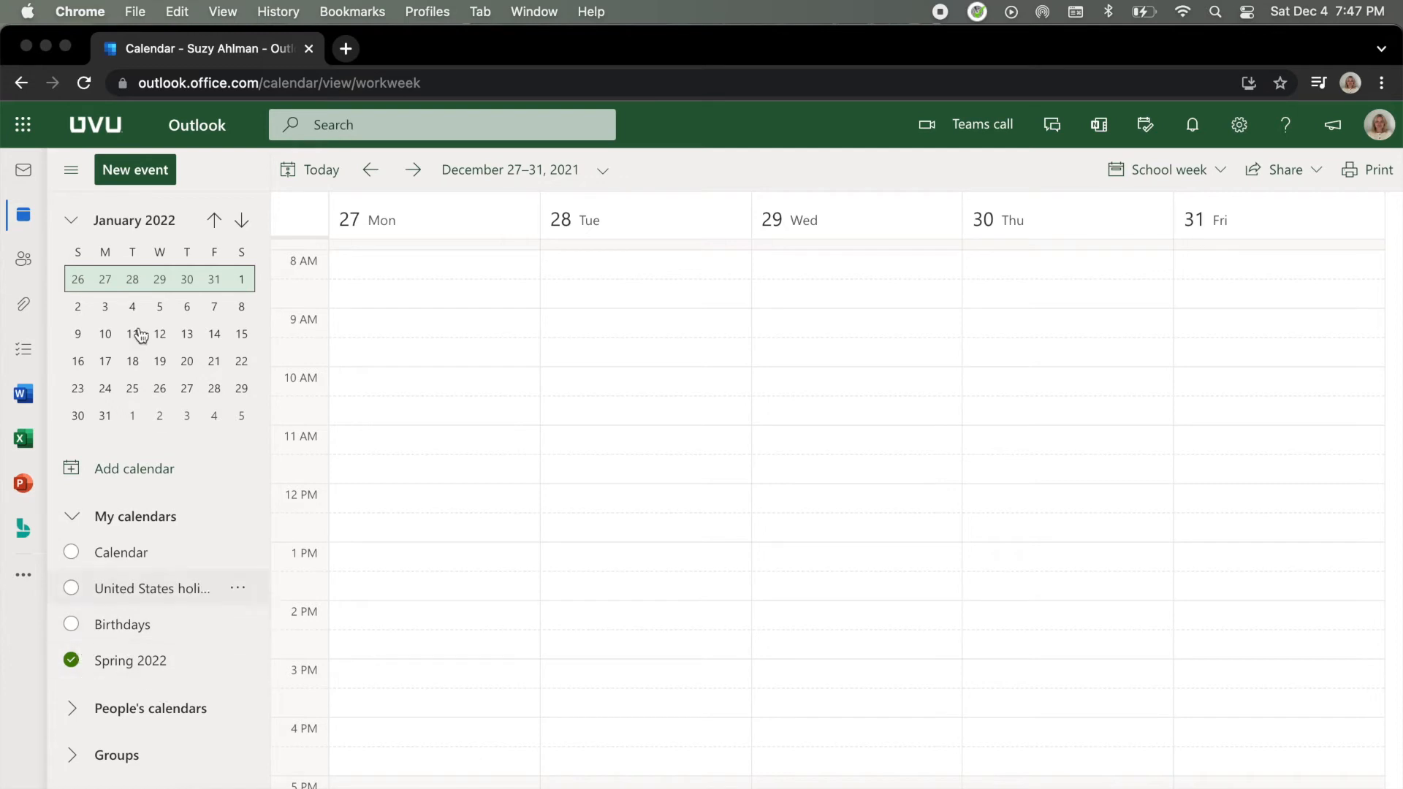
click(136, 183)
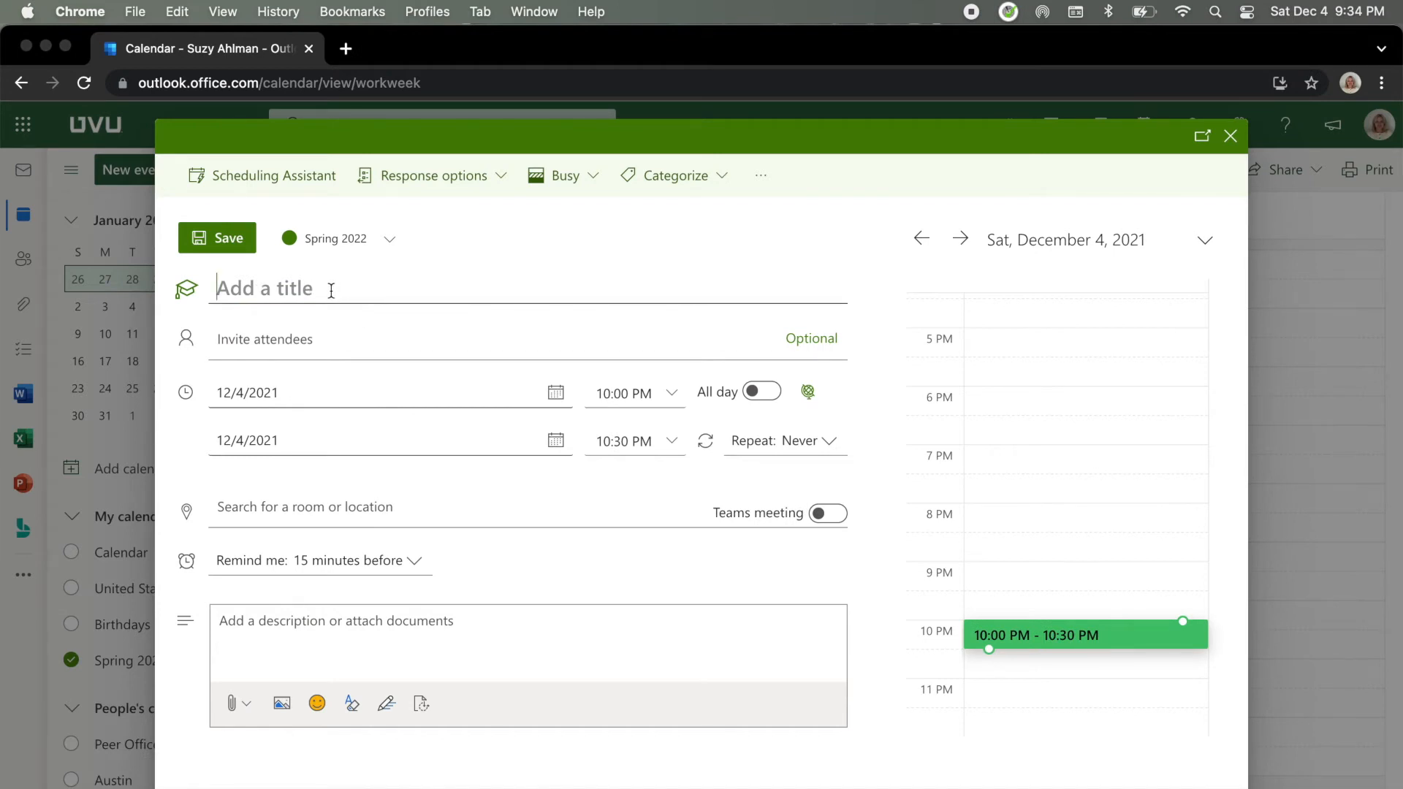
text(Career Development)
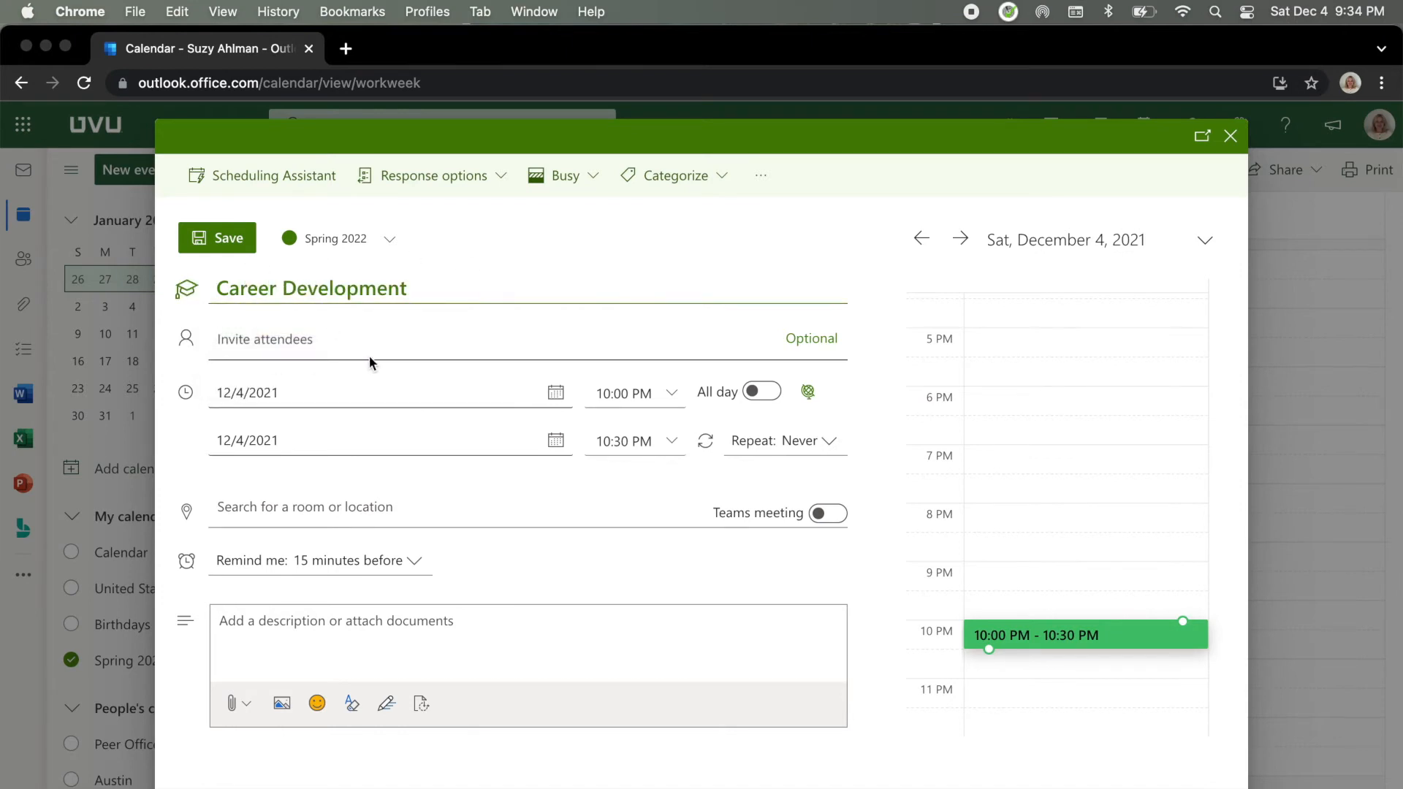
- Set the Career Development event's date to 1/1/2022 and its start time to 10:00 AM
click(555, 396)
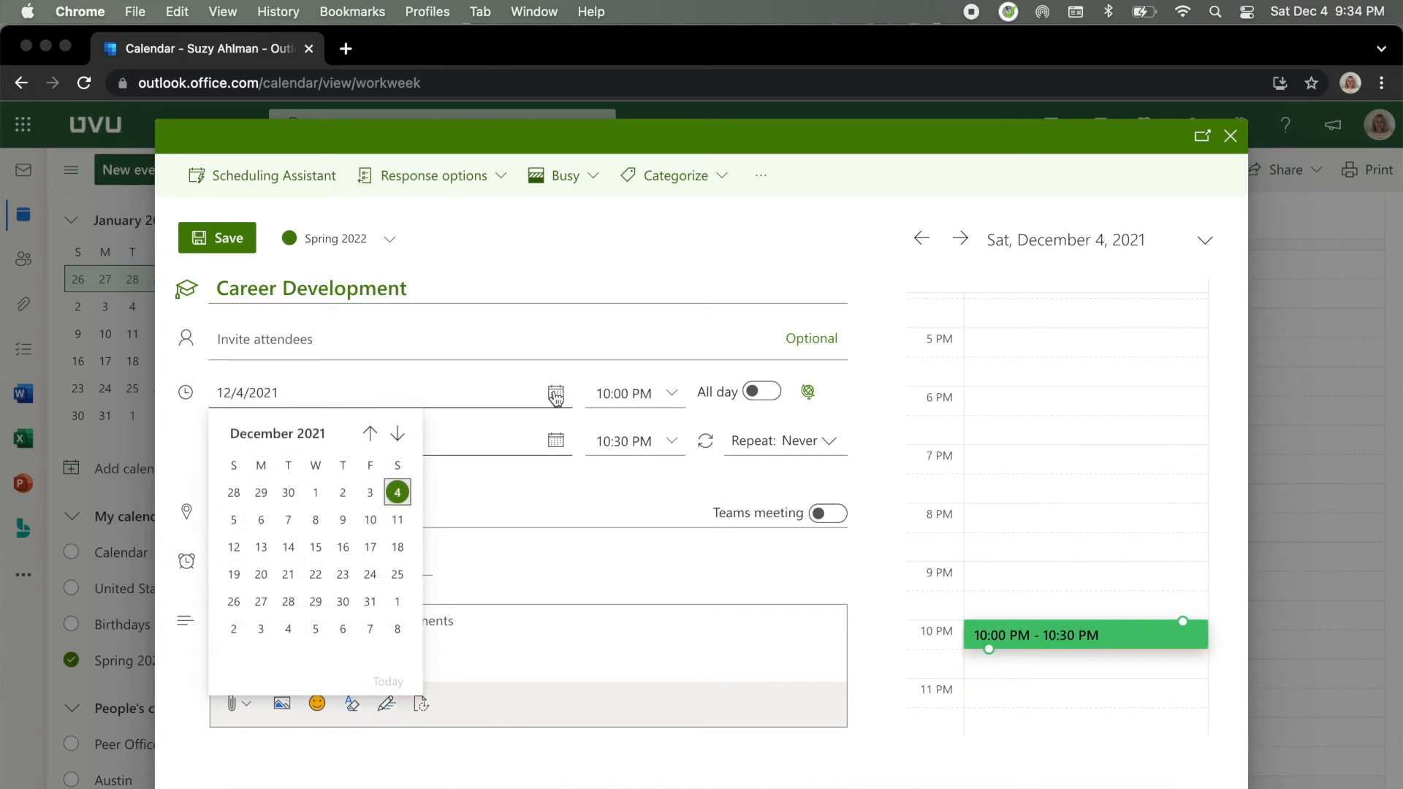
click(397, 435)
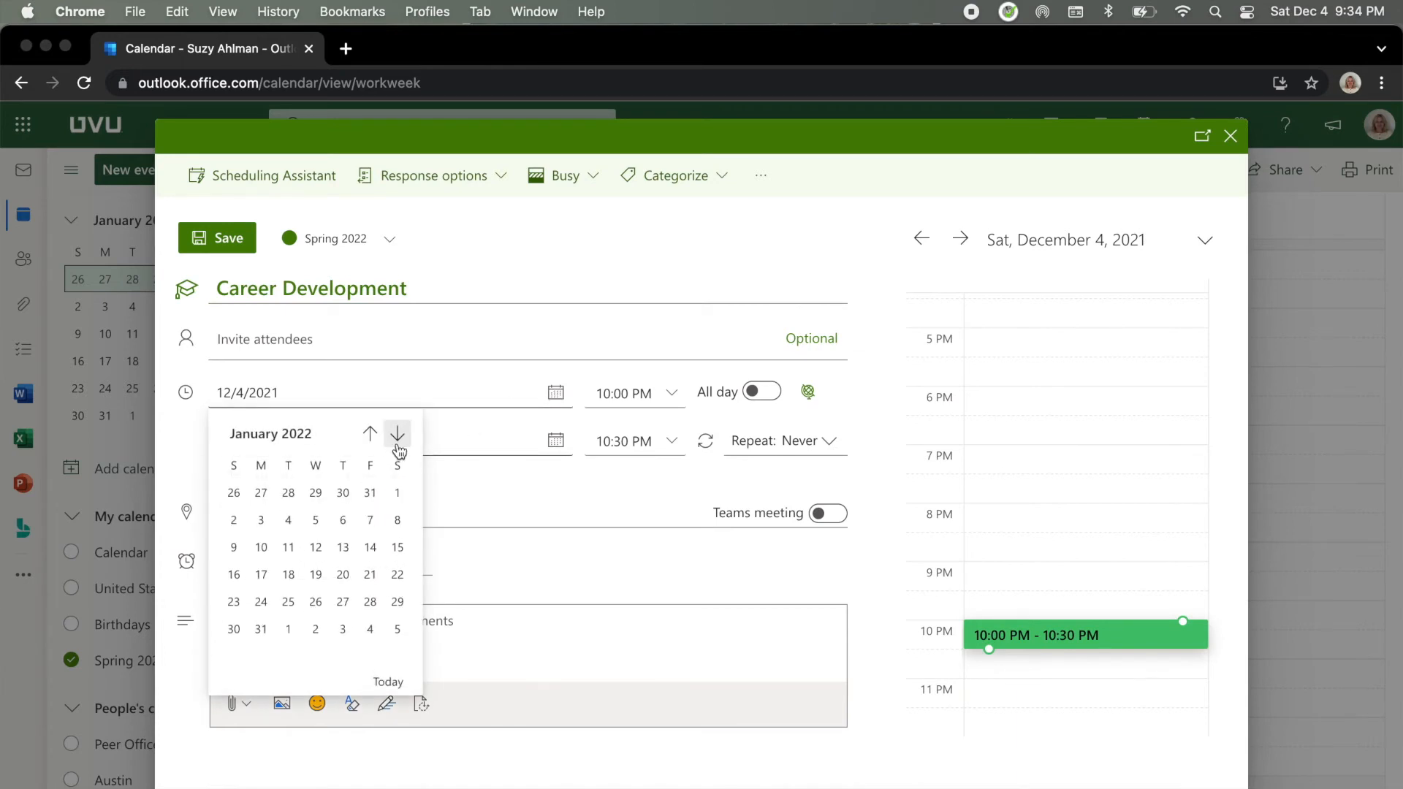
click(398, 493)
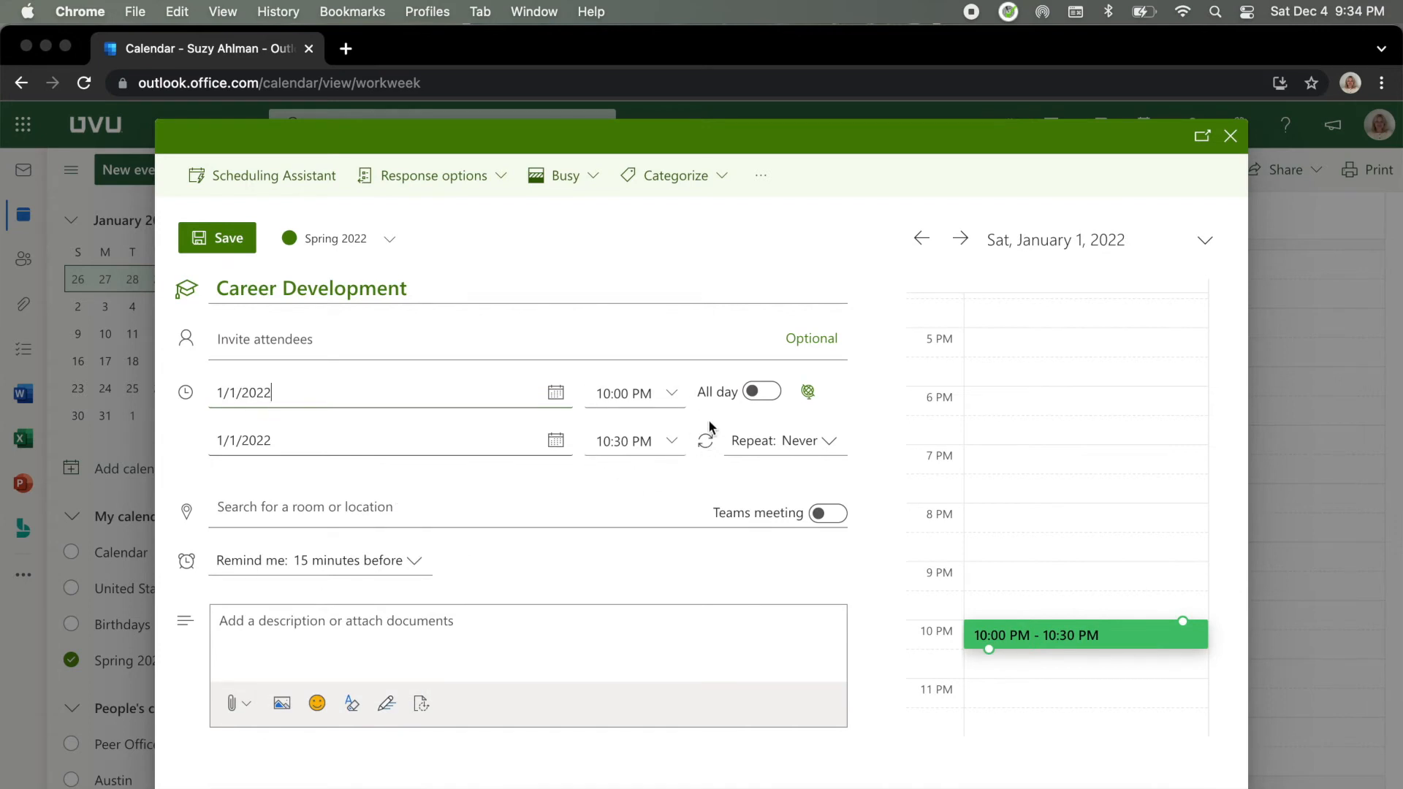
click(671, 393)
scroll(633, 476, up, 5)
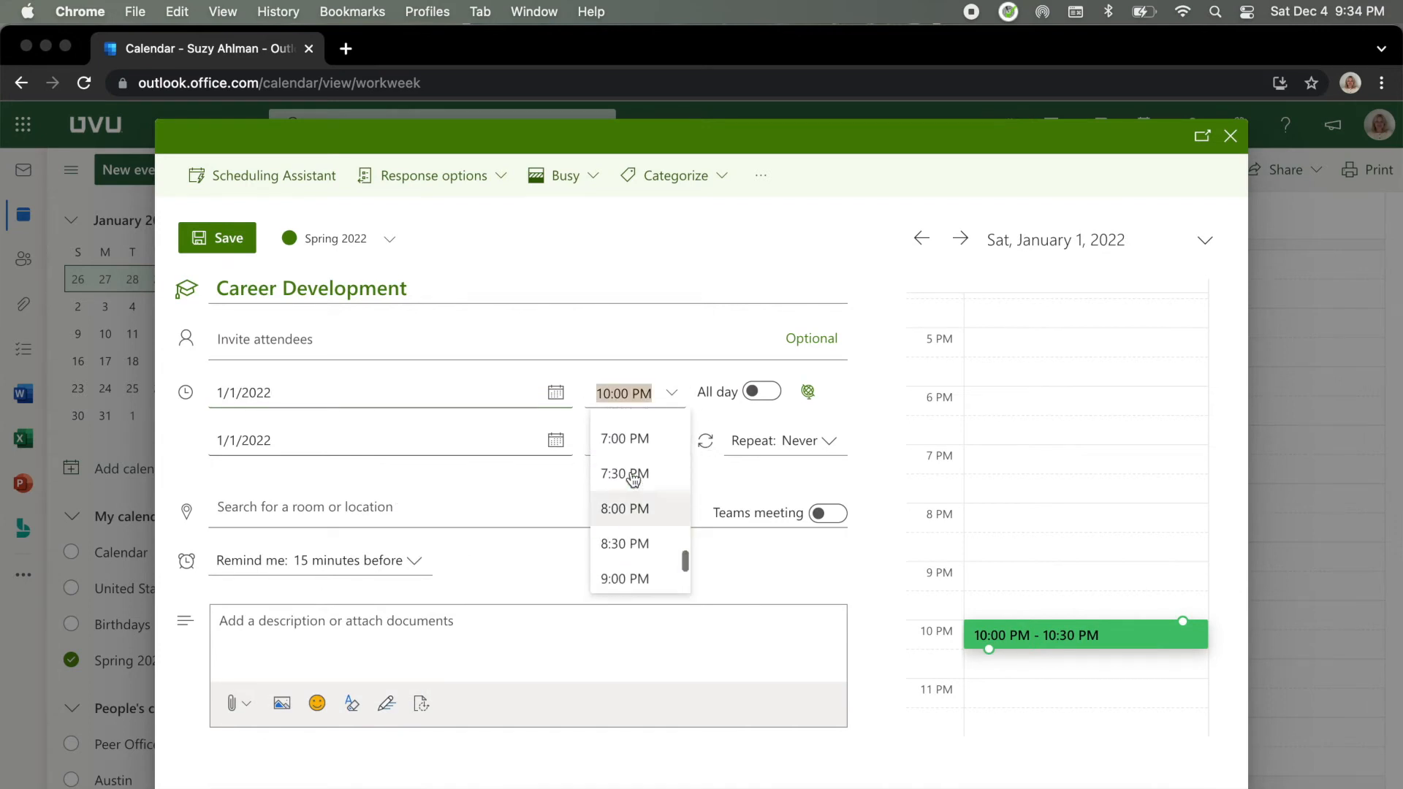
scroll(633, 478, up, 6)
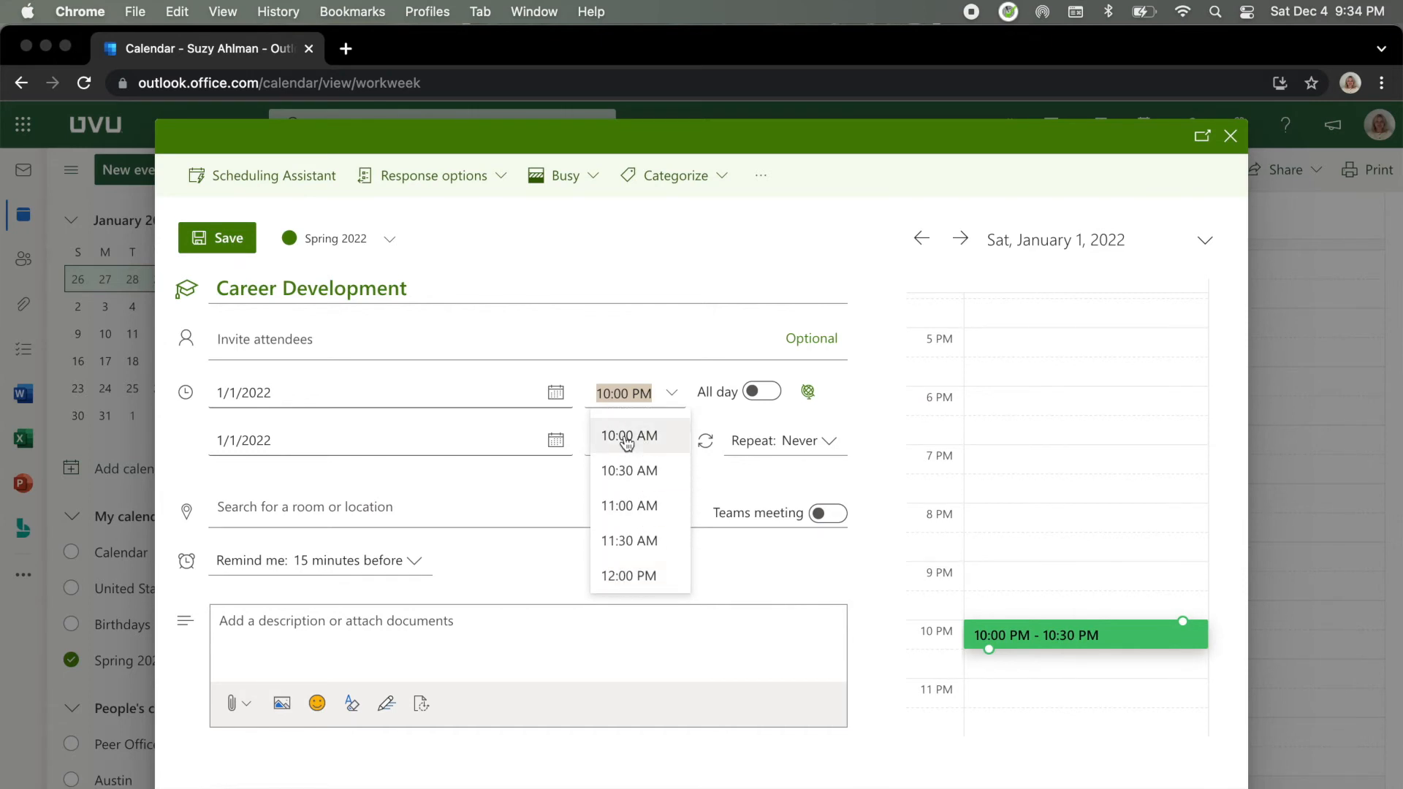
click(627, 440)
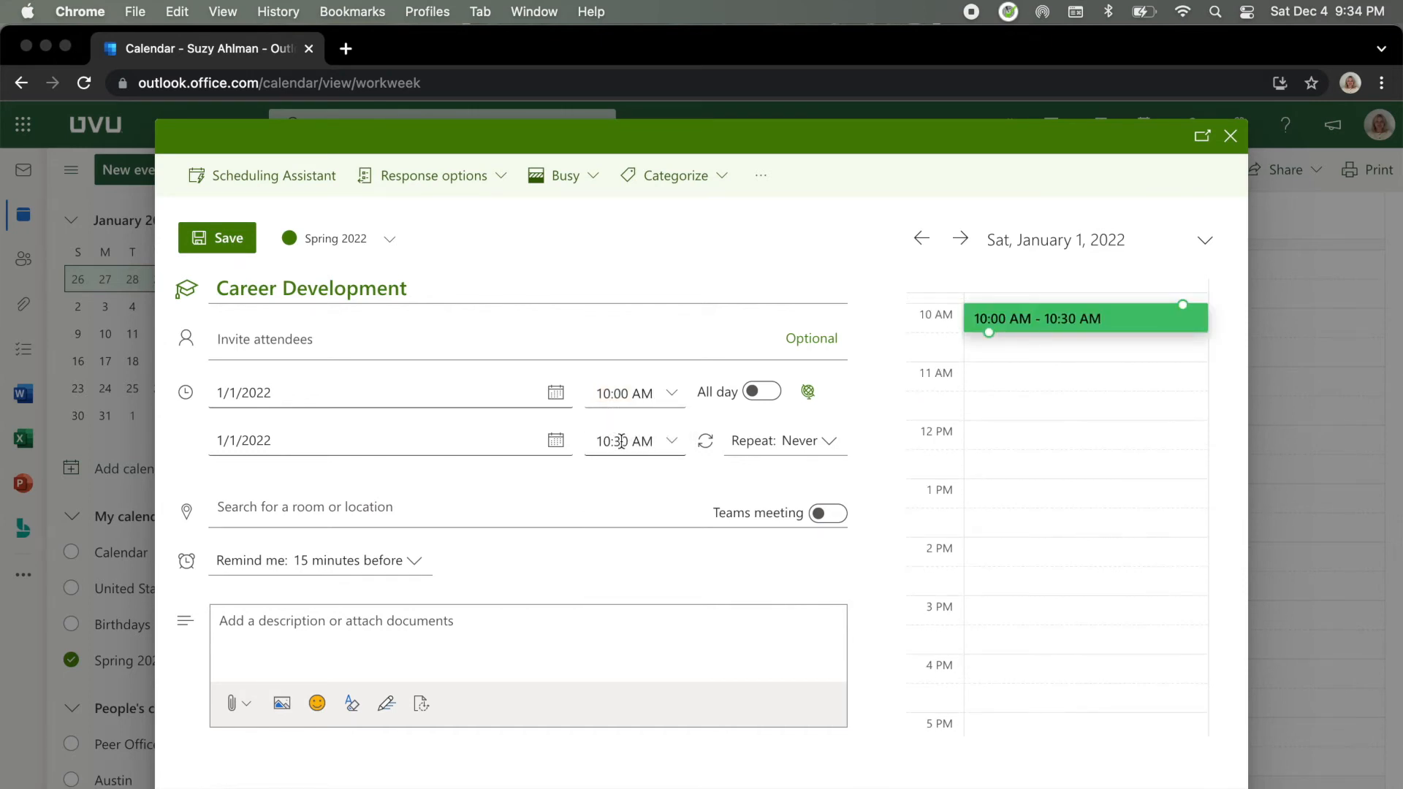
- Set the event's end time to 10:50 AM
click(622, 442)
click(674, 443)
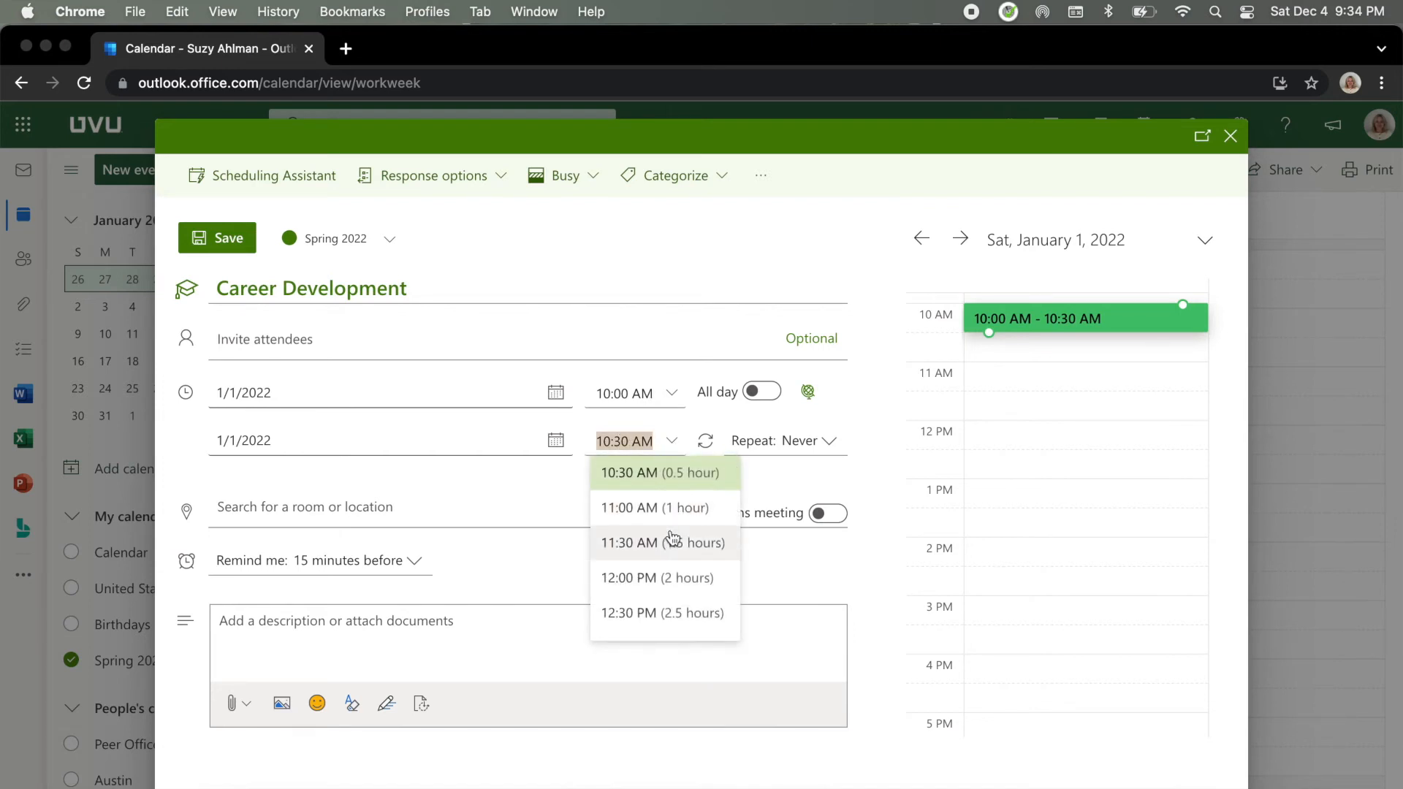
scroll(658, 538, up, 1)
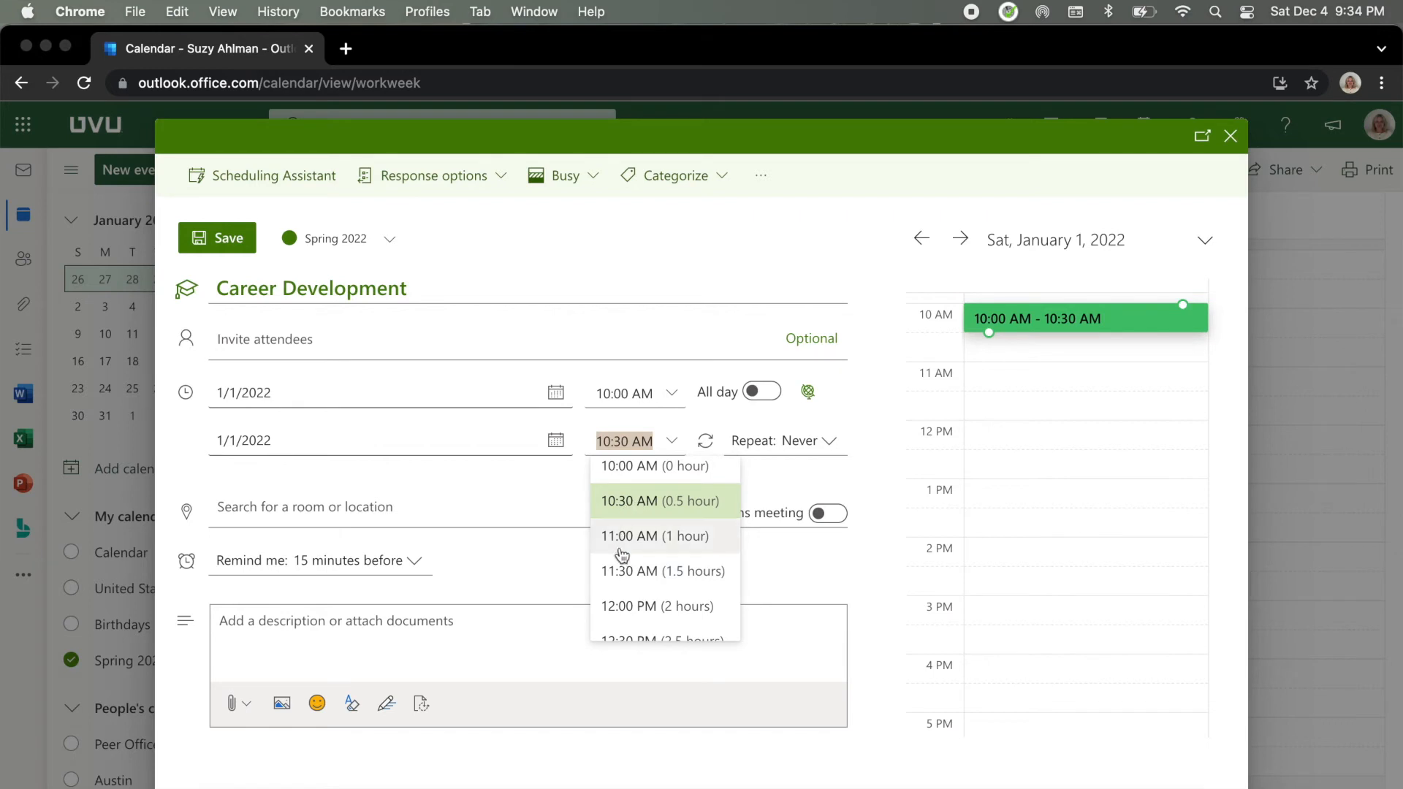
click(621, 441)
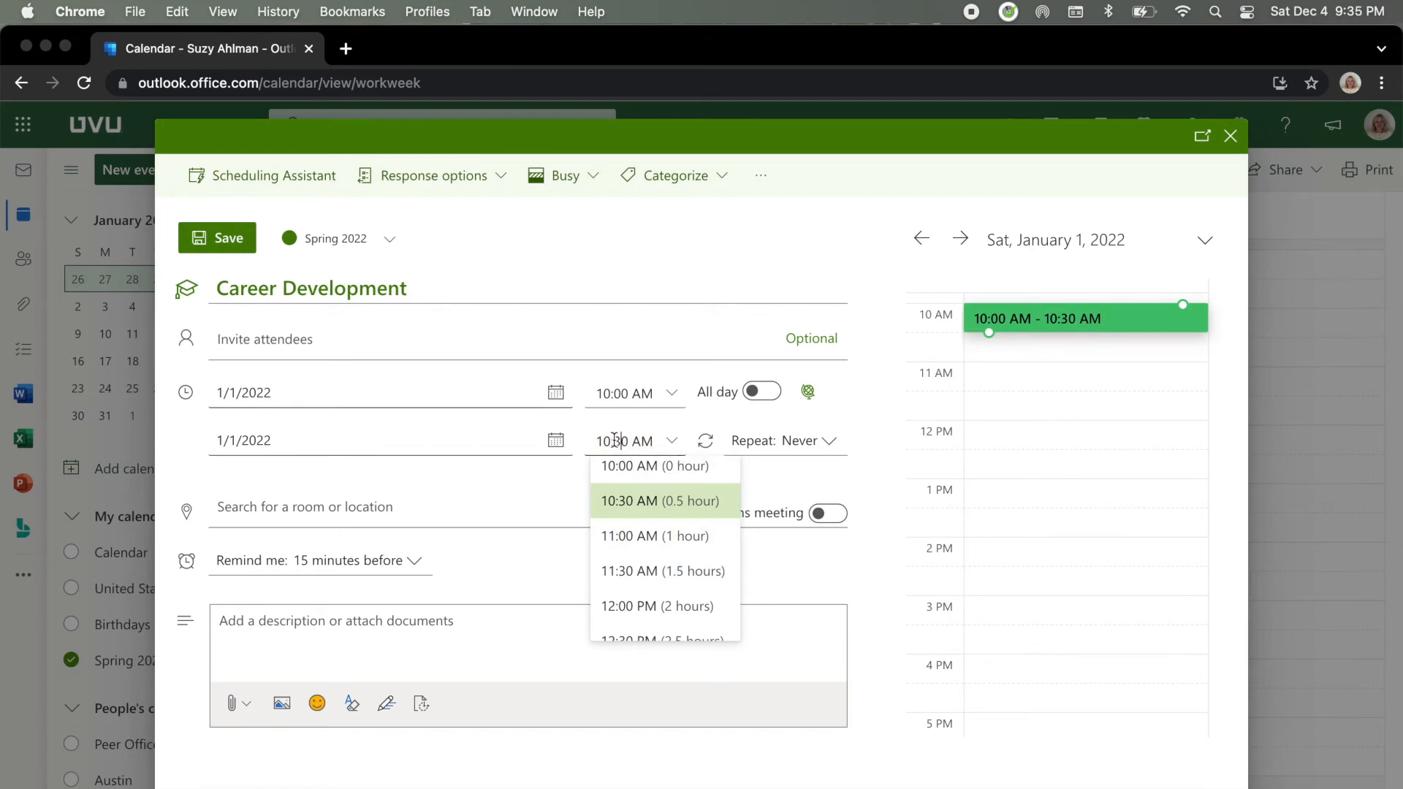
key(BackSpace)
text(5)
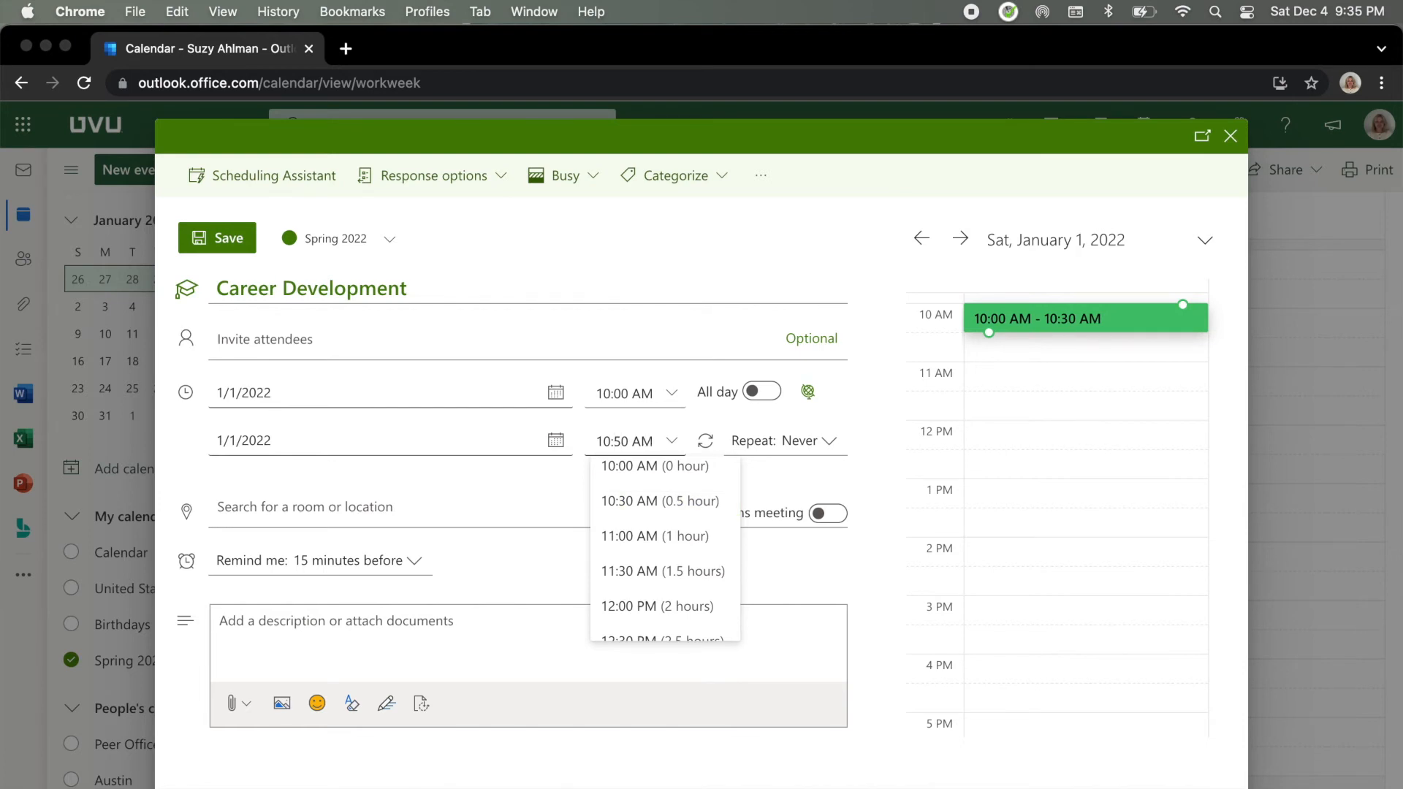
key(Return)
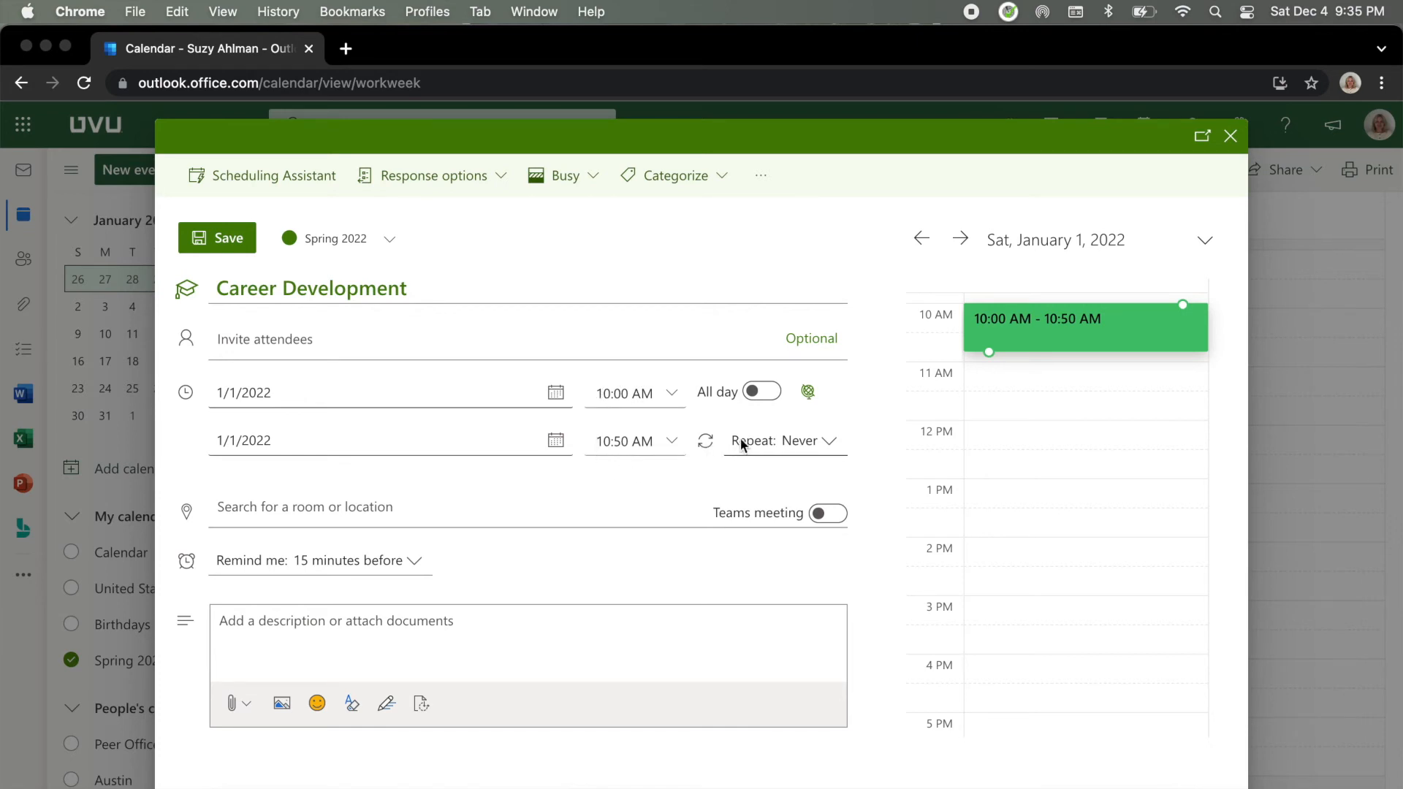
- Make the event repeat every week on Monday, Wednesday and Friday instead of Saturday
click(829, 443)
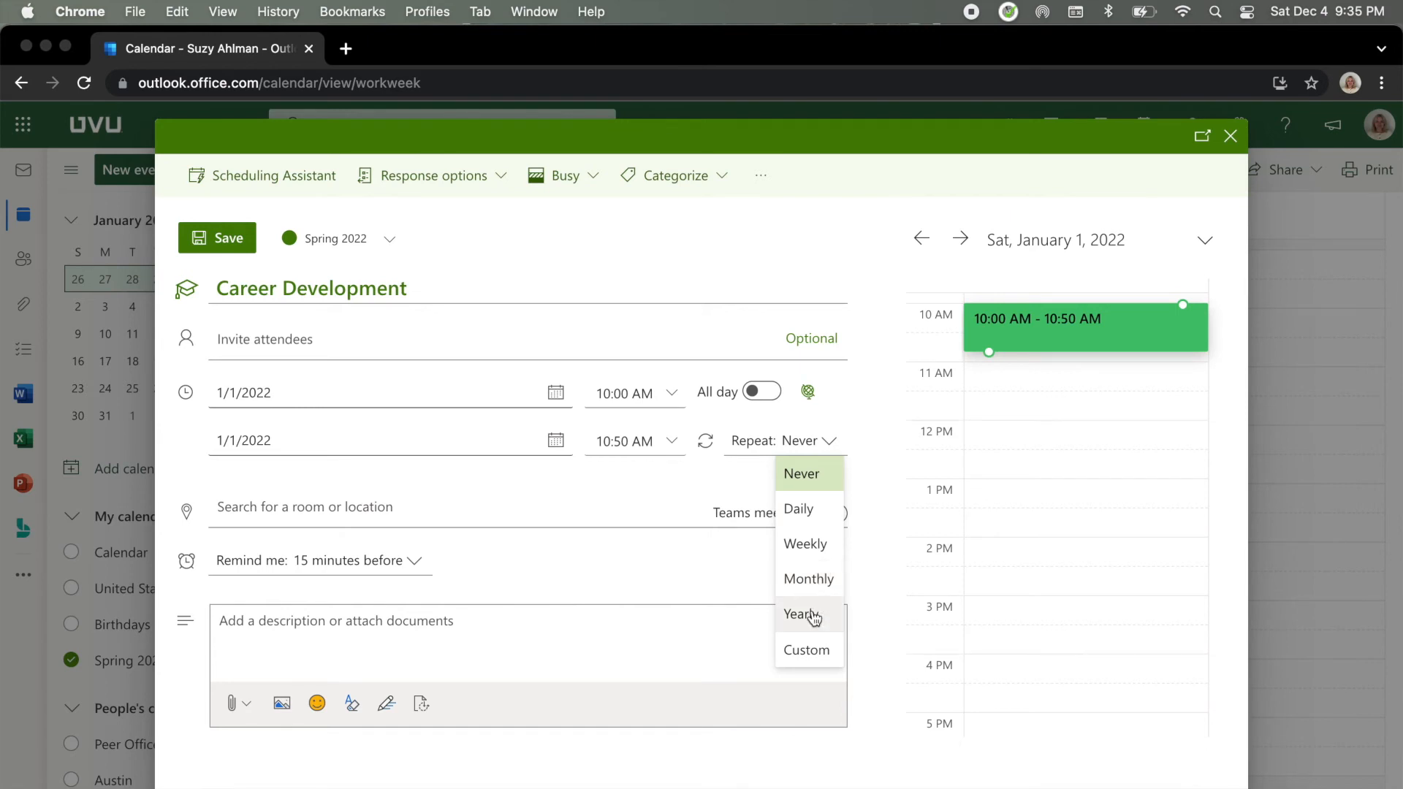
click(825, 550)
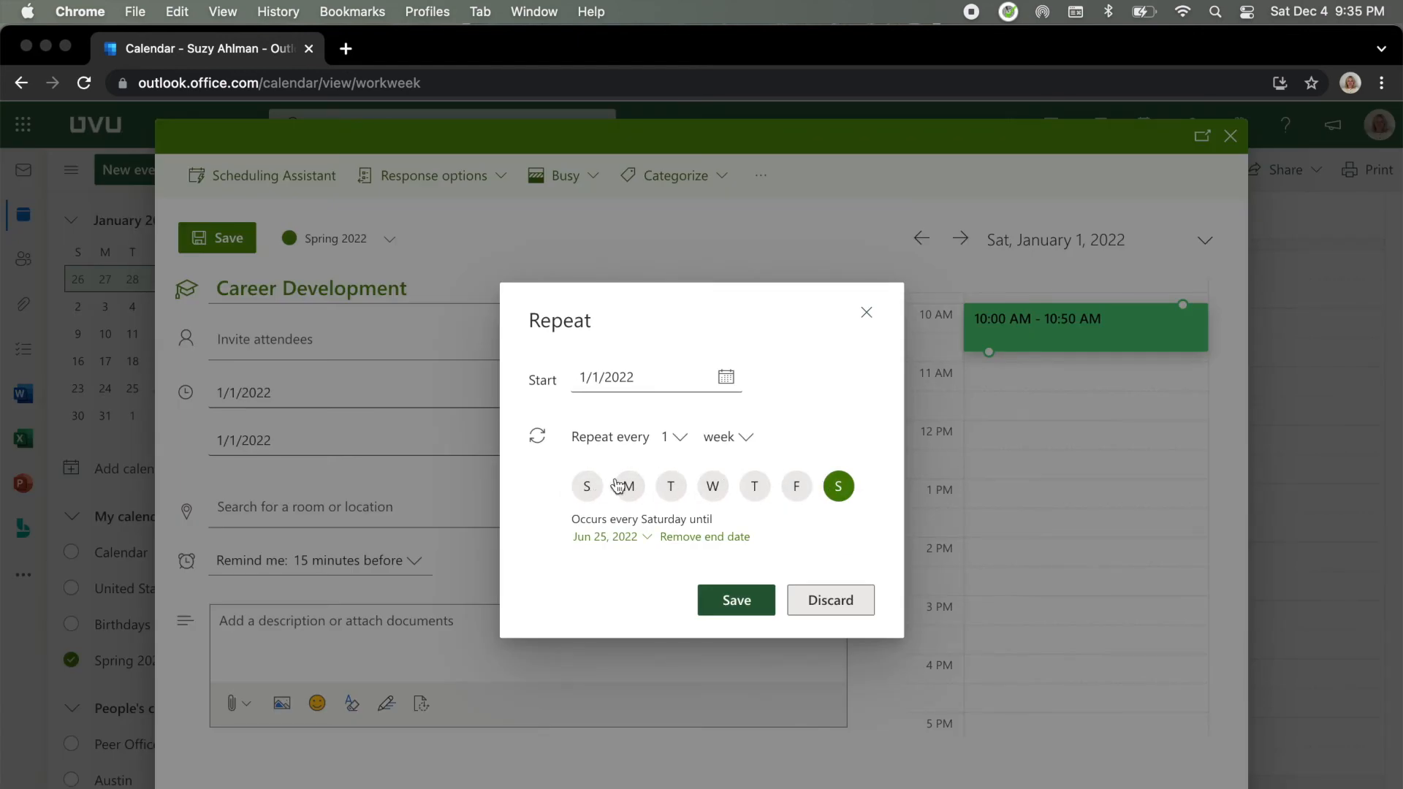
click(632, 500)
click(715, 492)
click(804, 493)
click(838, 487)
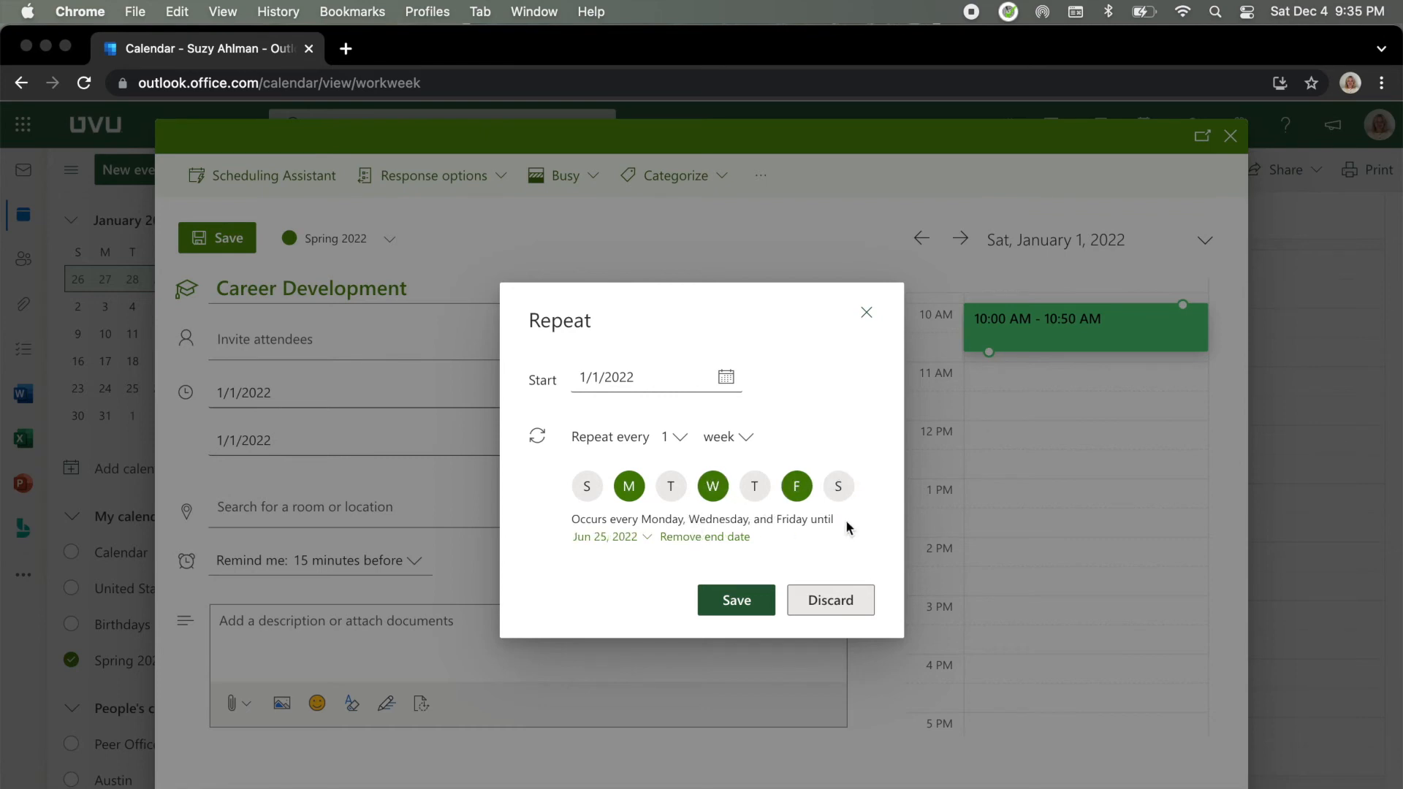
click(743, 602)
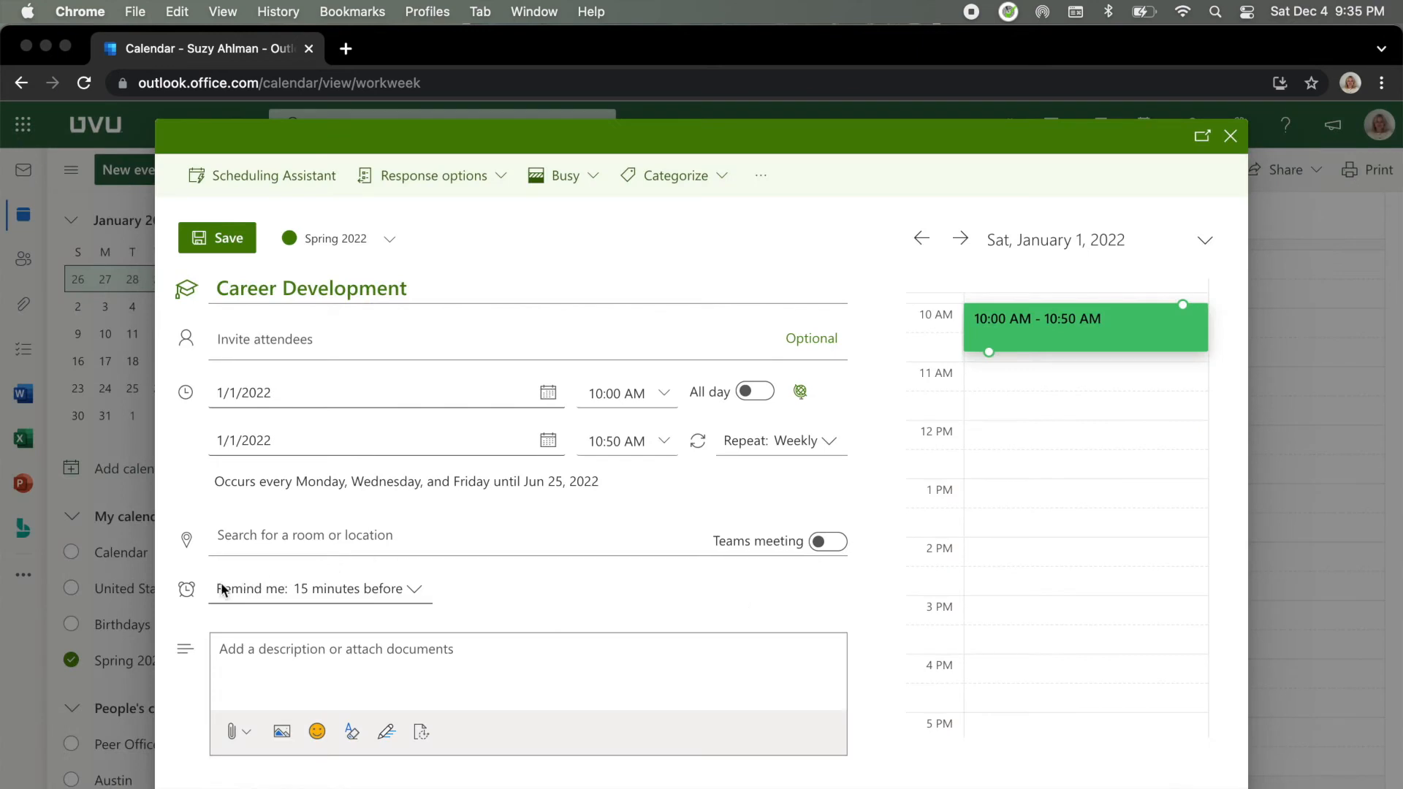
- Look over the event's reminder and category options, and save the Career Development event
click(416, 586)
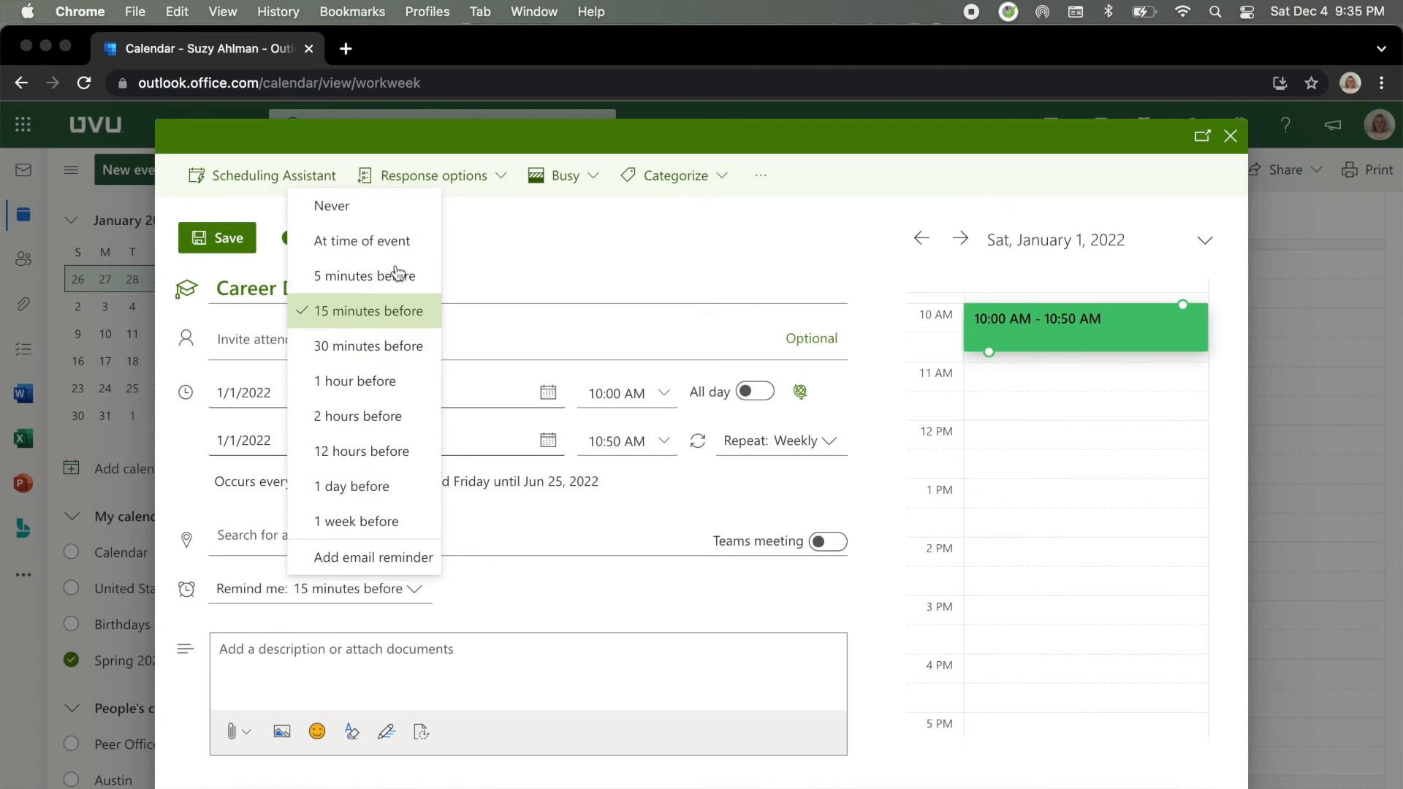
click(656, 250)
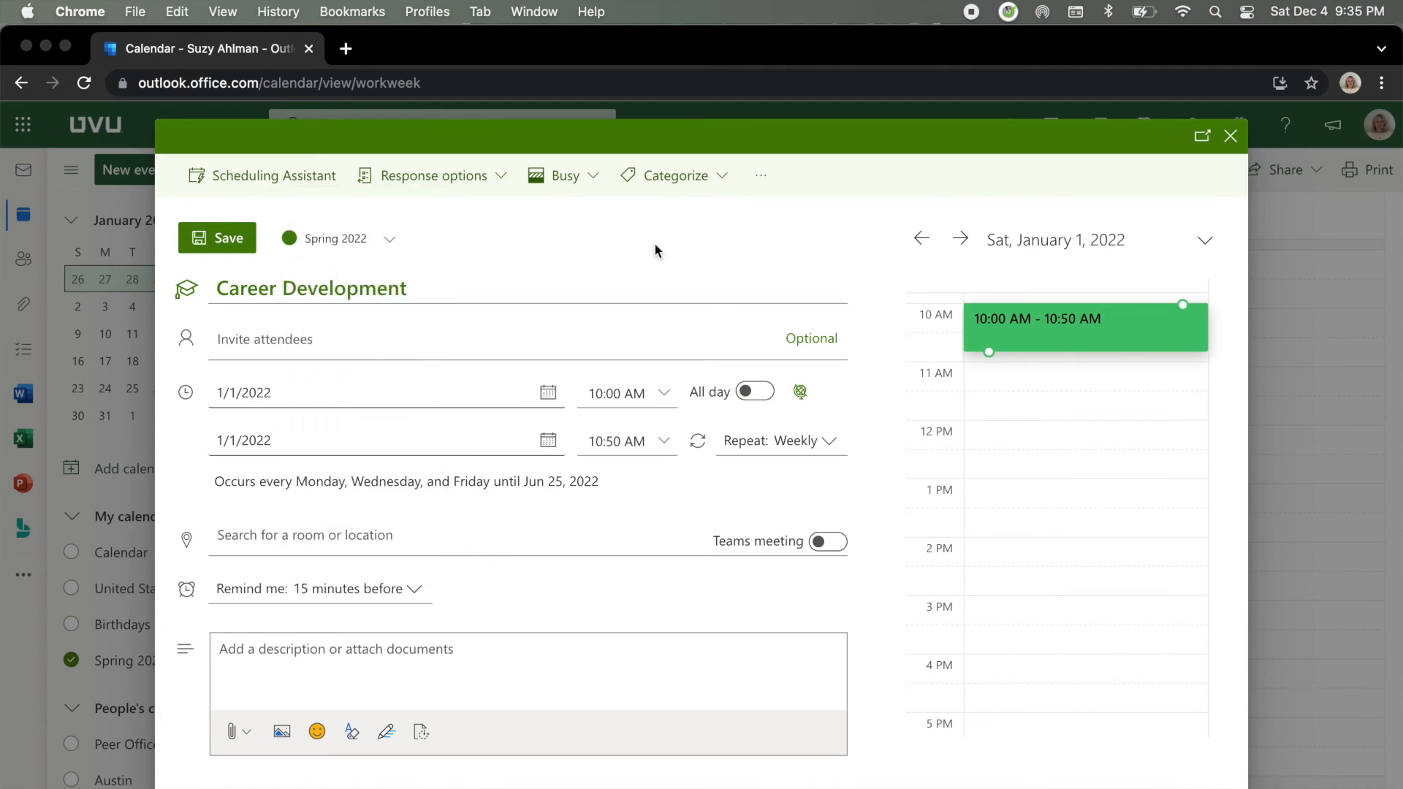
click(725, 179)
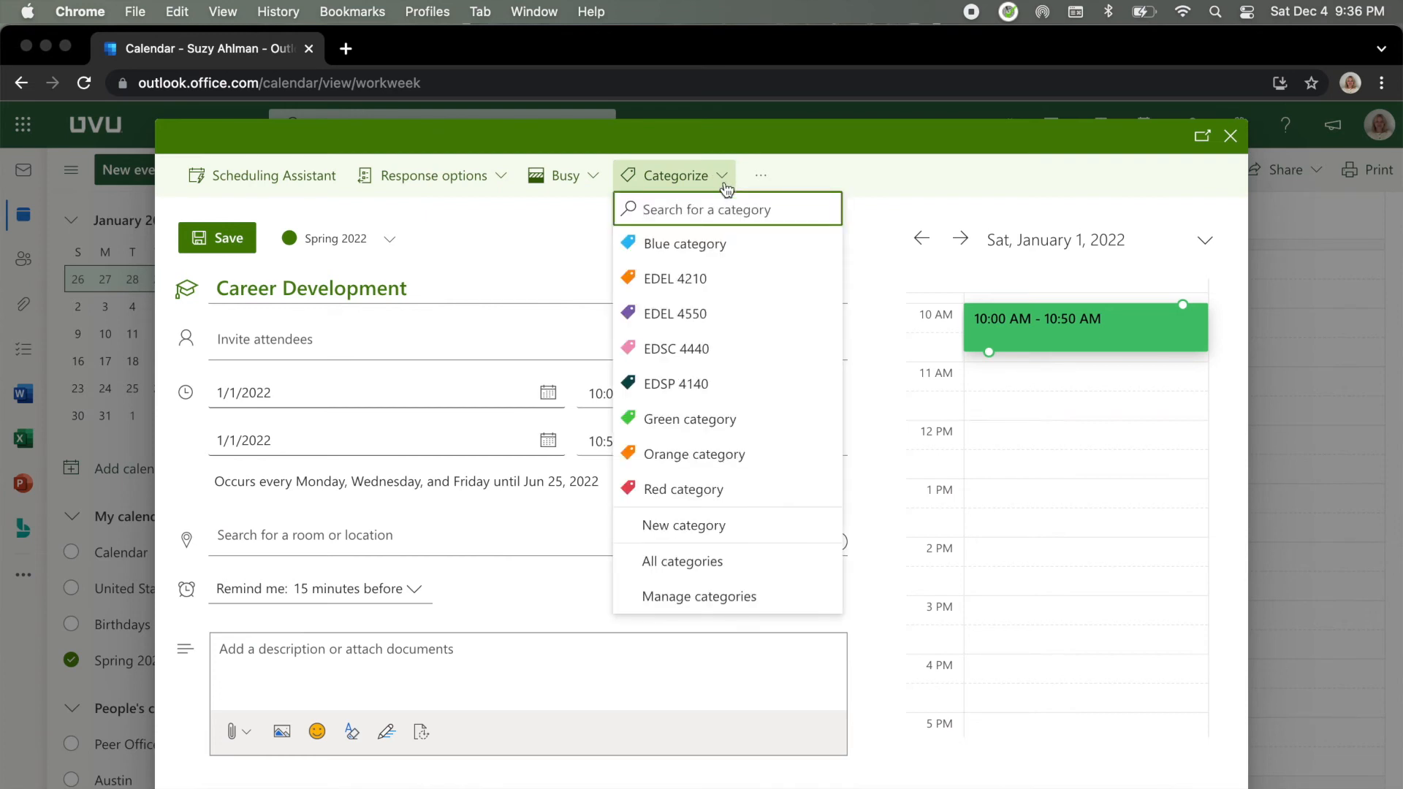
click(556, 223)
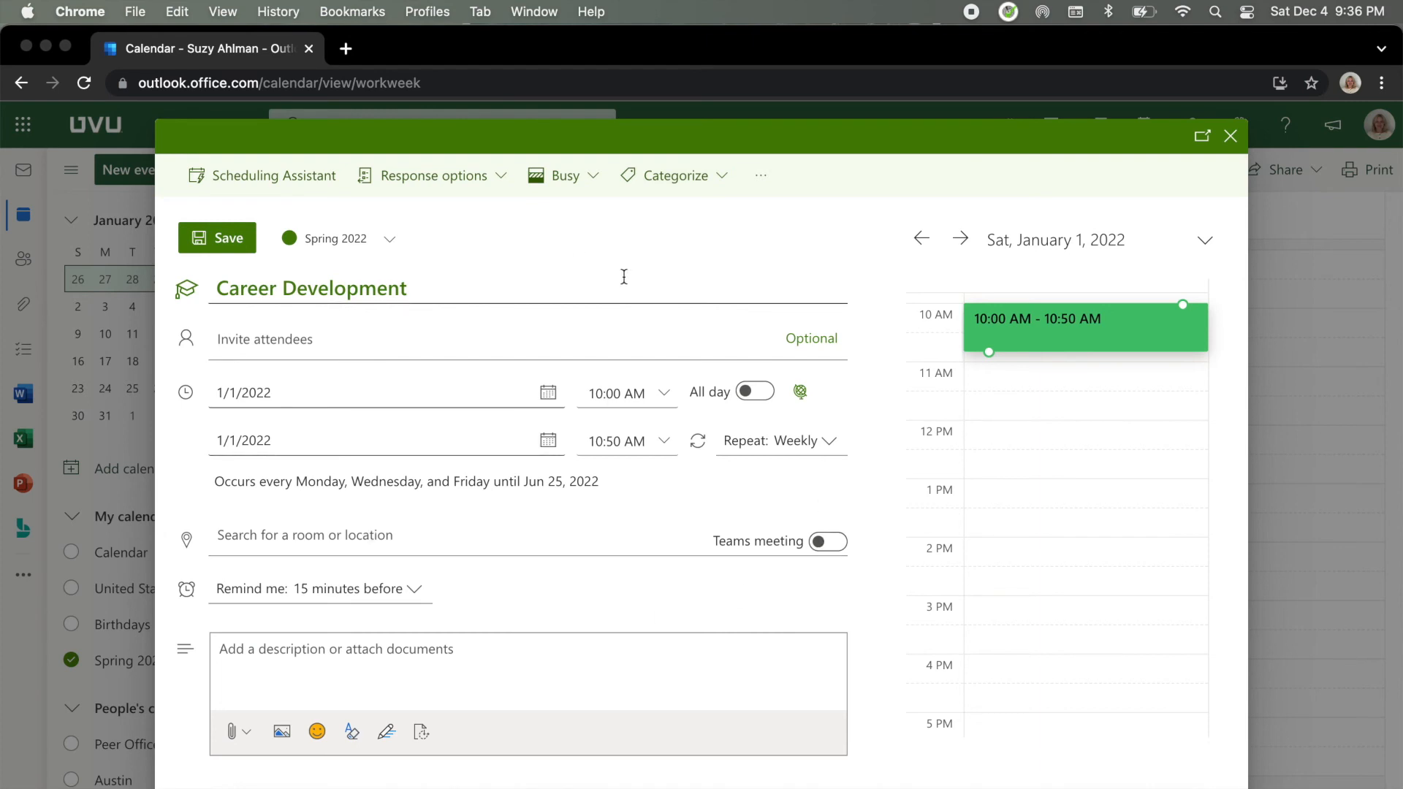
click(209, 244)
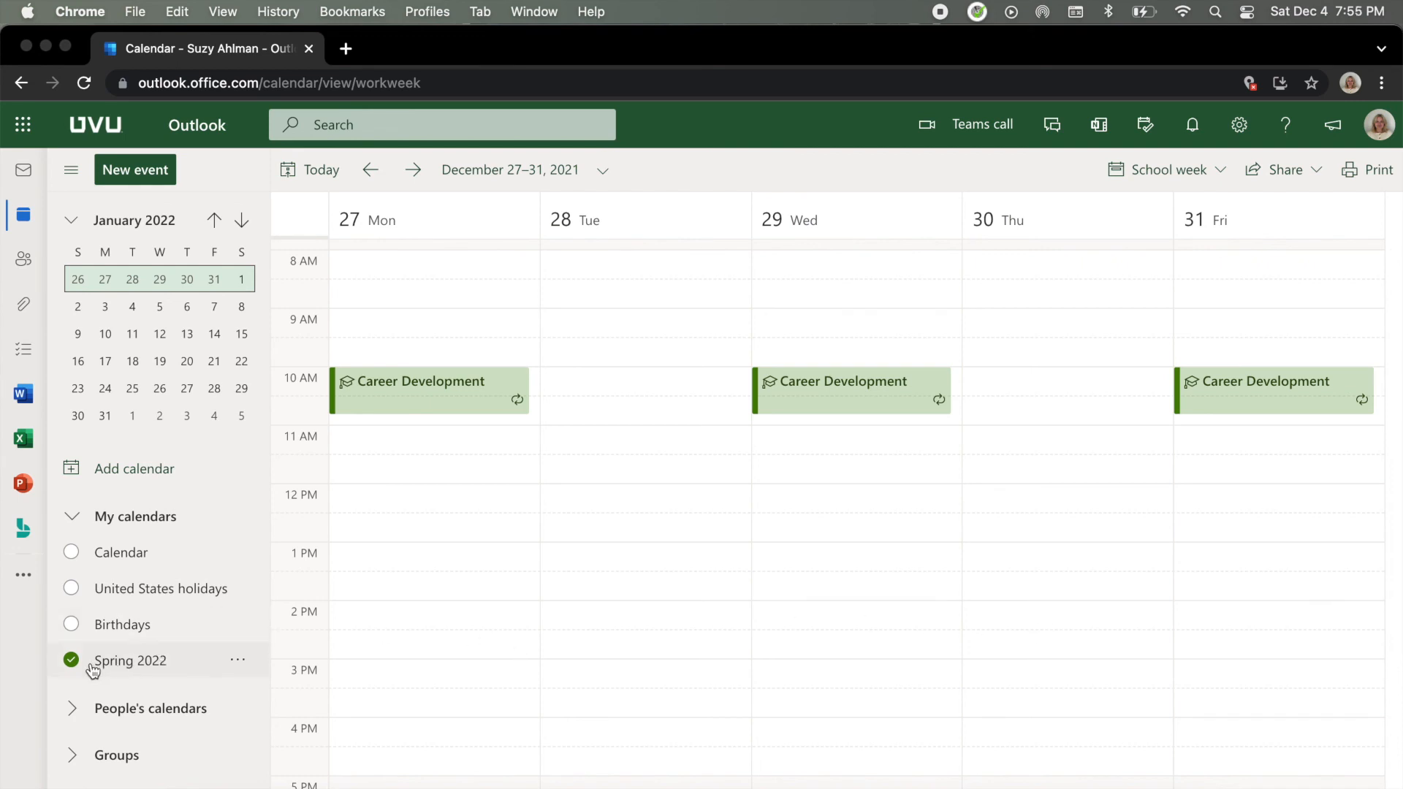
- Open the sharing and permissions settings of the Spring 2022 calendar
click(241, 666)
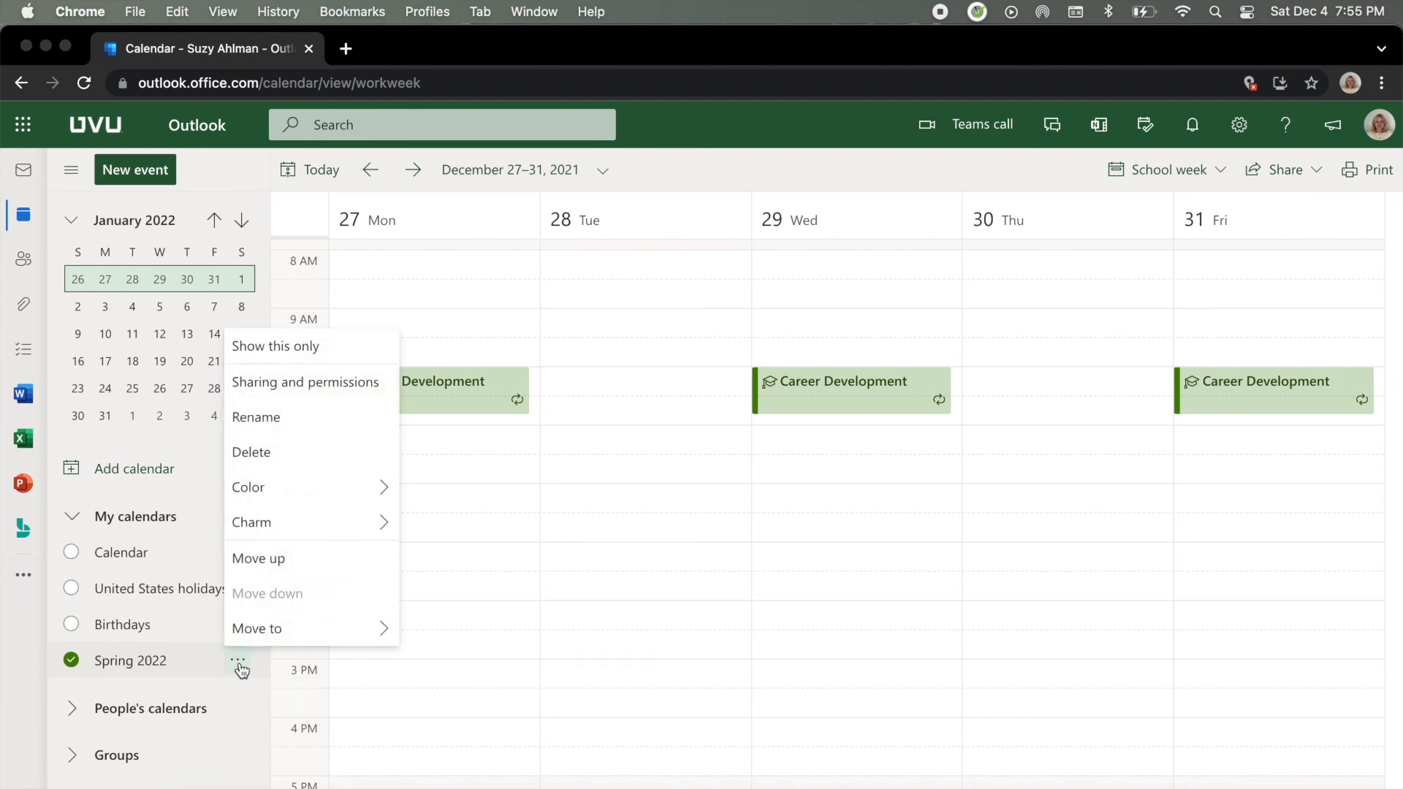
click(308, 389)
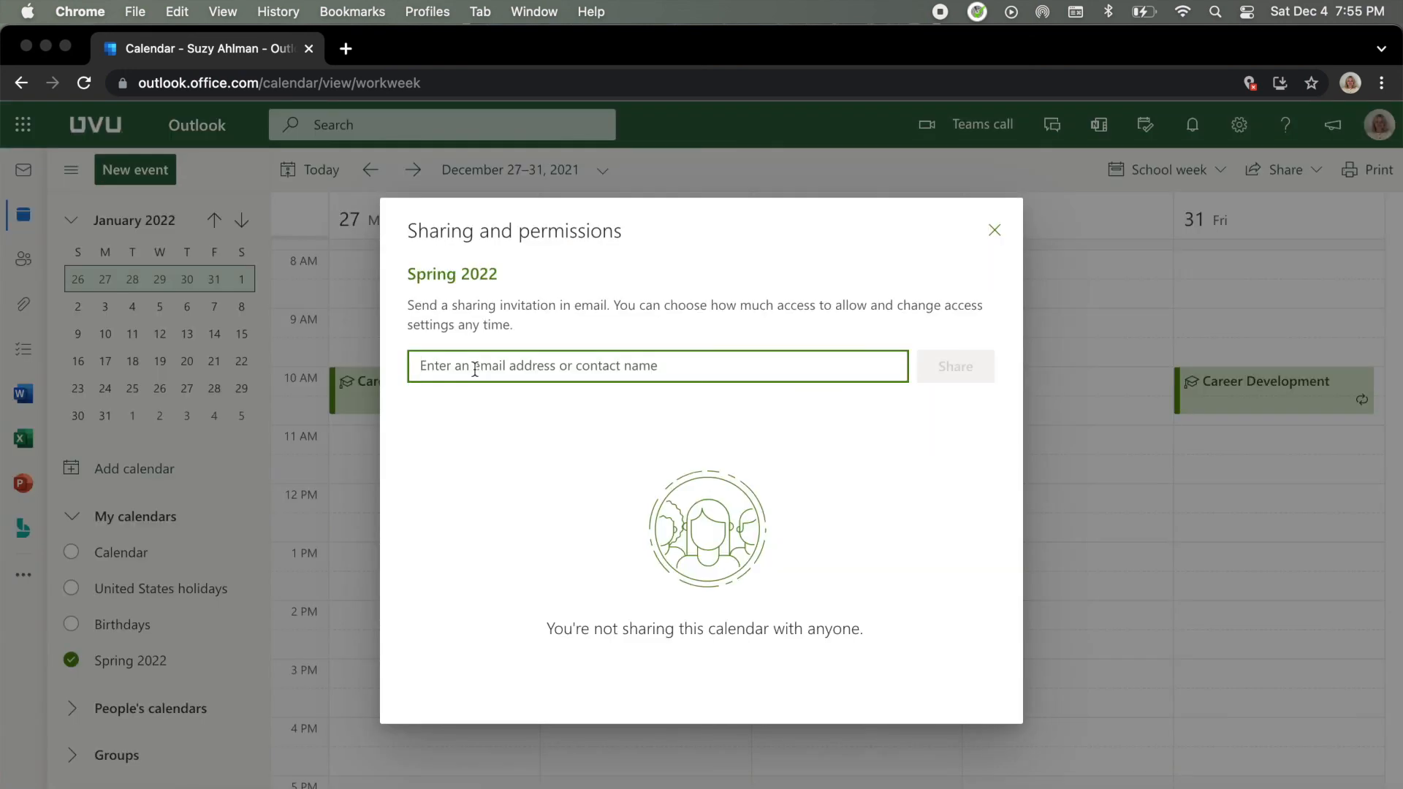